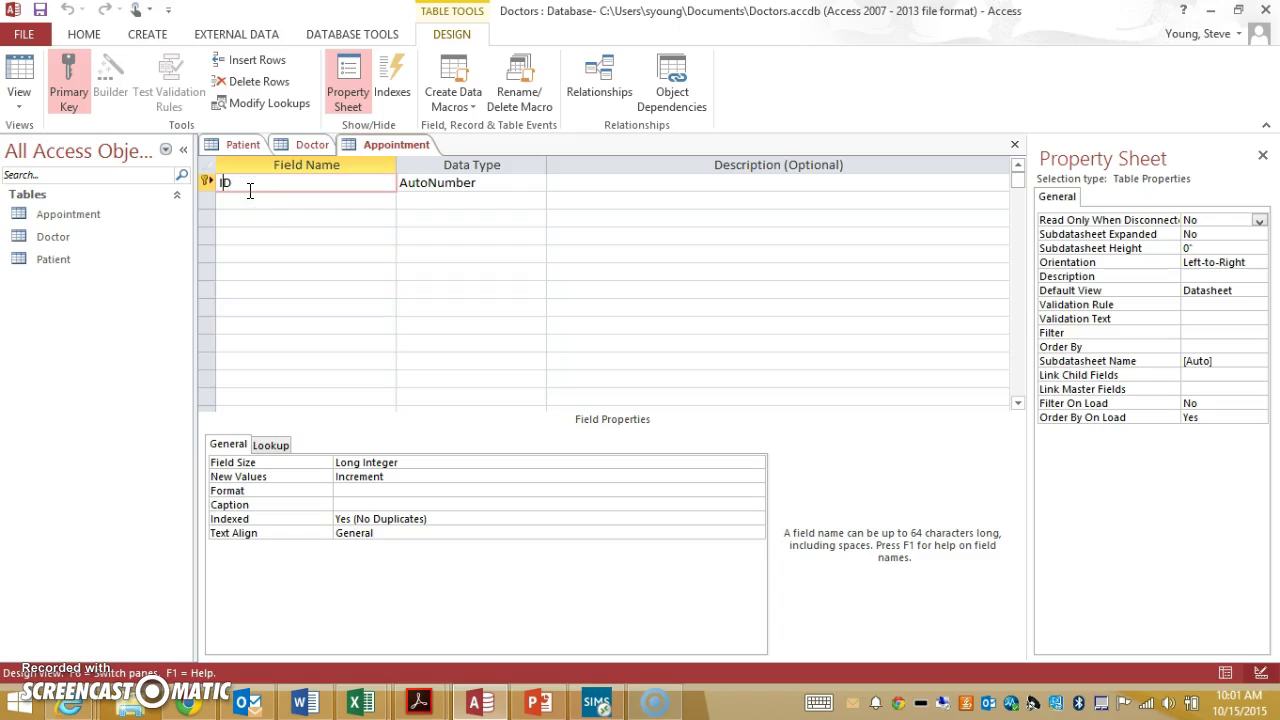
# Rename the Appointment table's ID field to AppointmentID and add a Doctor field with the Number data type.
pyautogui.write('Appointment')
pyautogui.click(283, 199)
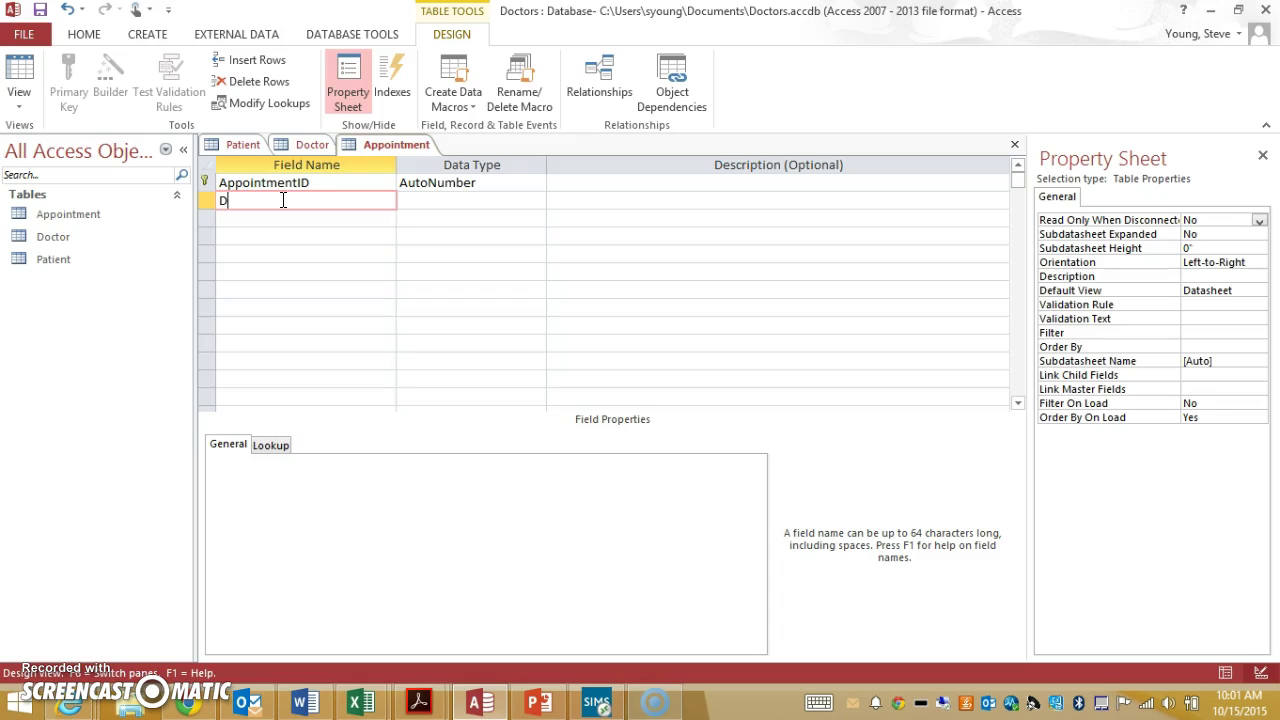
pyautogui.write('octor')
pyautogui.press('Tab')
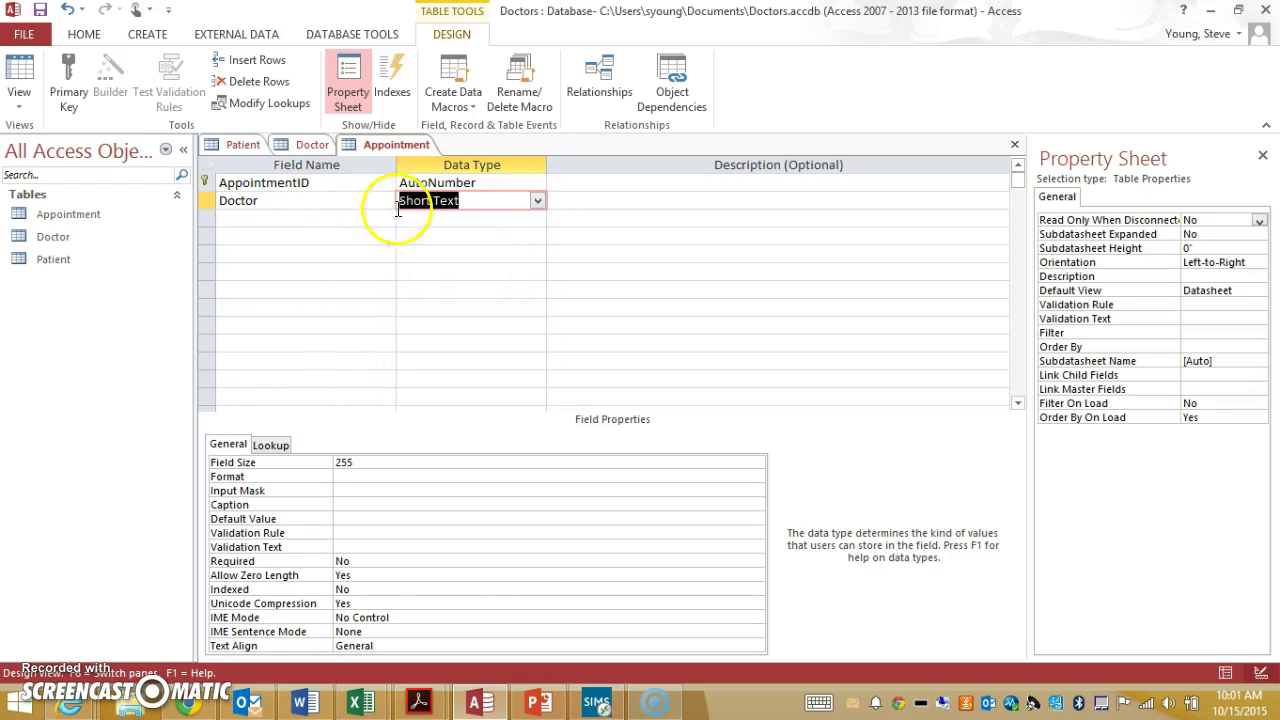
pyautogui.click(536, 204)
pyautogui.click(477, 253)
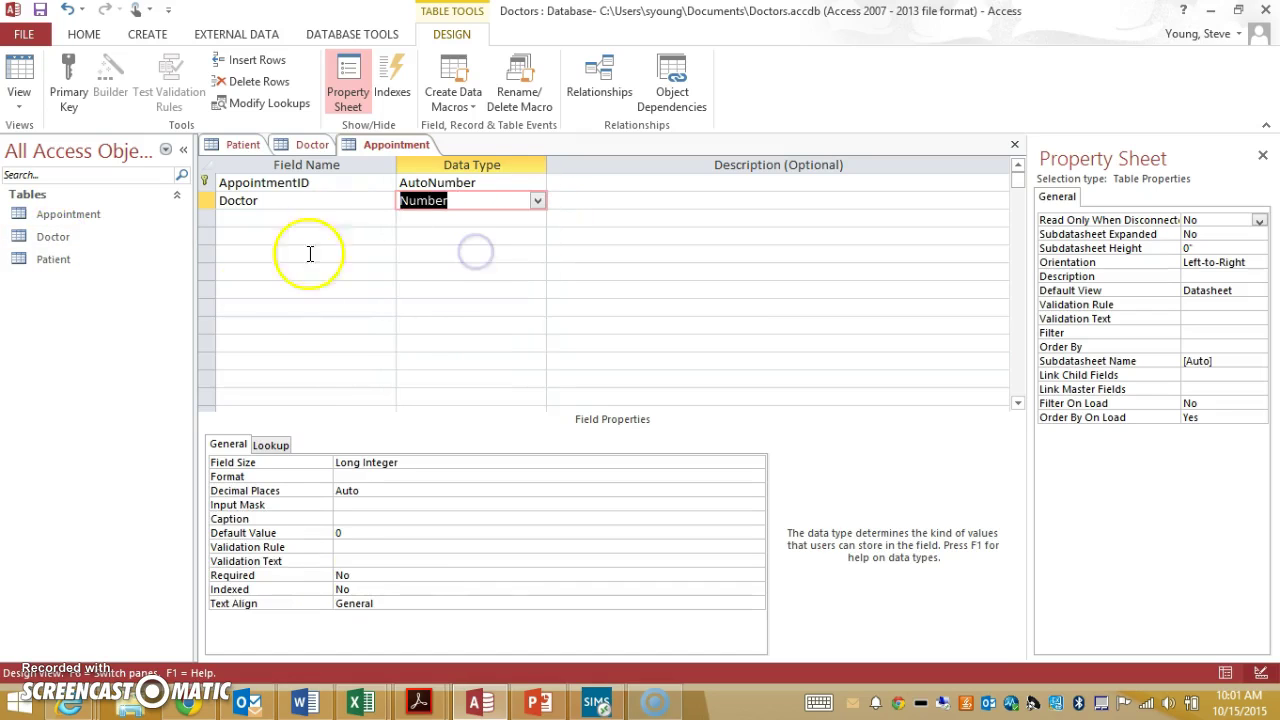
# Add a Patient field with the Number data type below the Doctor field.
pyautogui.click(249, 216)
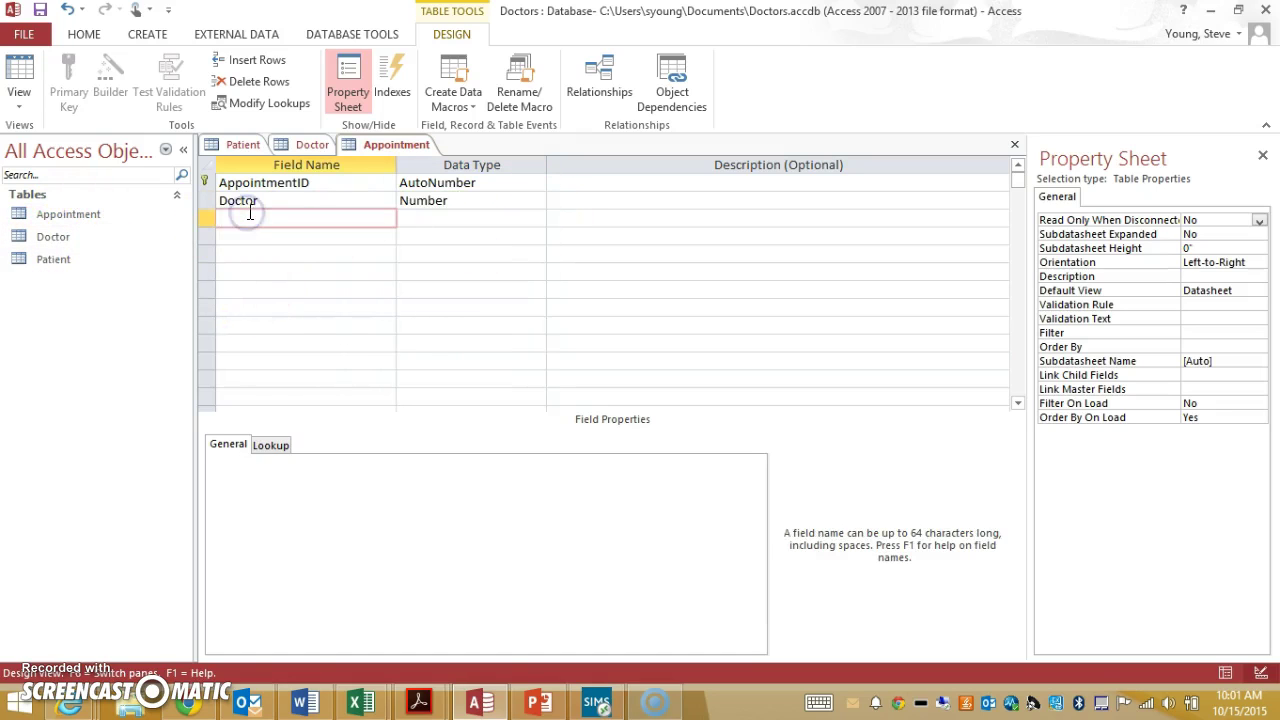
pyautogui.write('Patient')
pyautogui.press('Tab')
pyautogui.write('n')
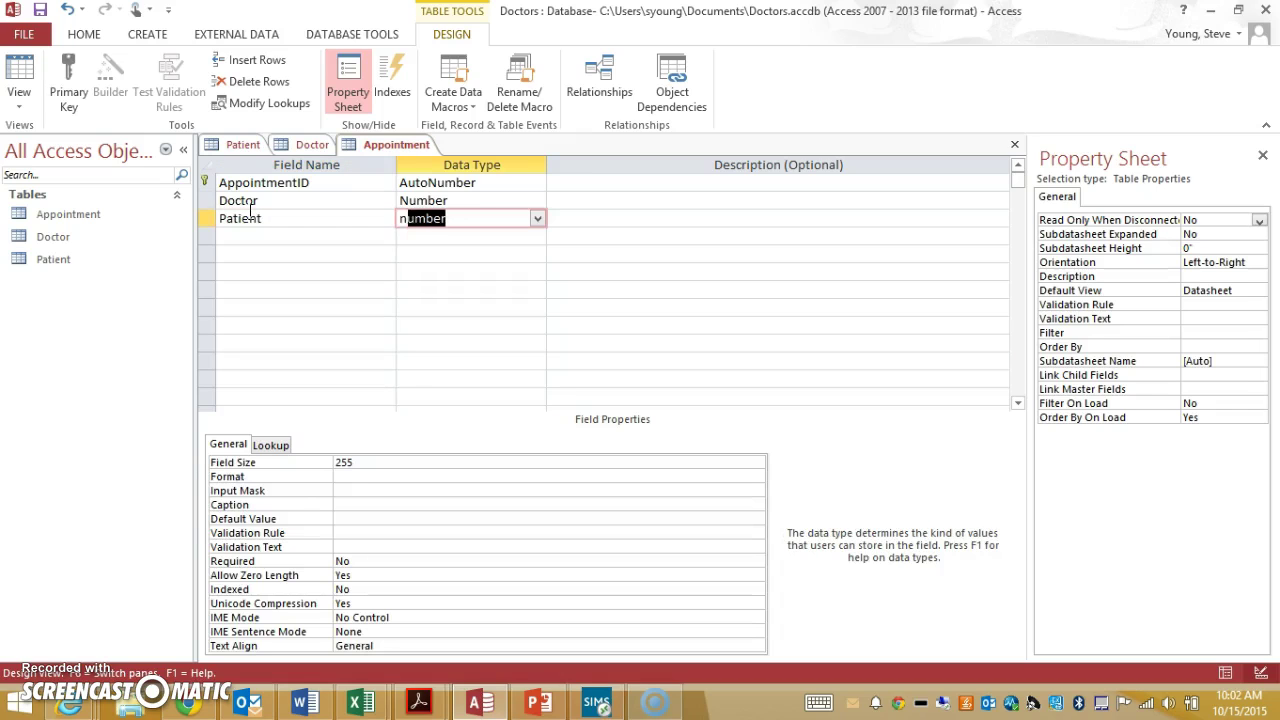
# Add a Date field with the Date/Time data type, accepting the reserved name.
pyautogui.click(340, 240)
pyautogui.write('Date')
pyautogui.press('Tab')
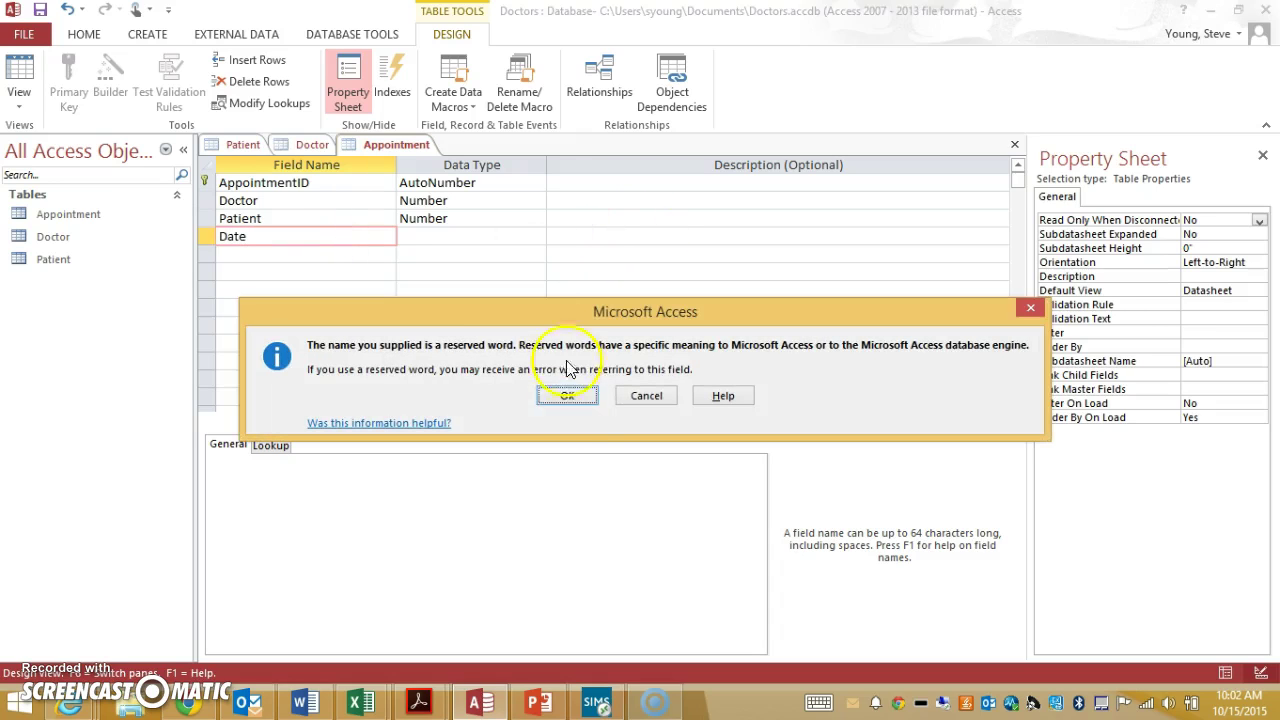
pyautogui.click(573, 392)
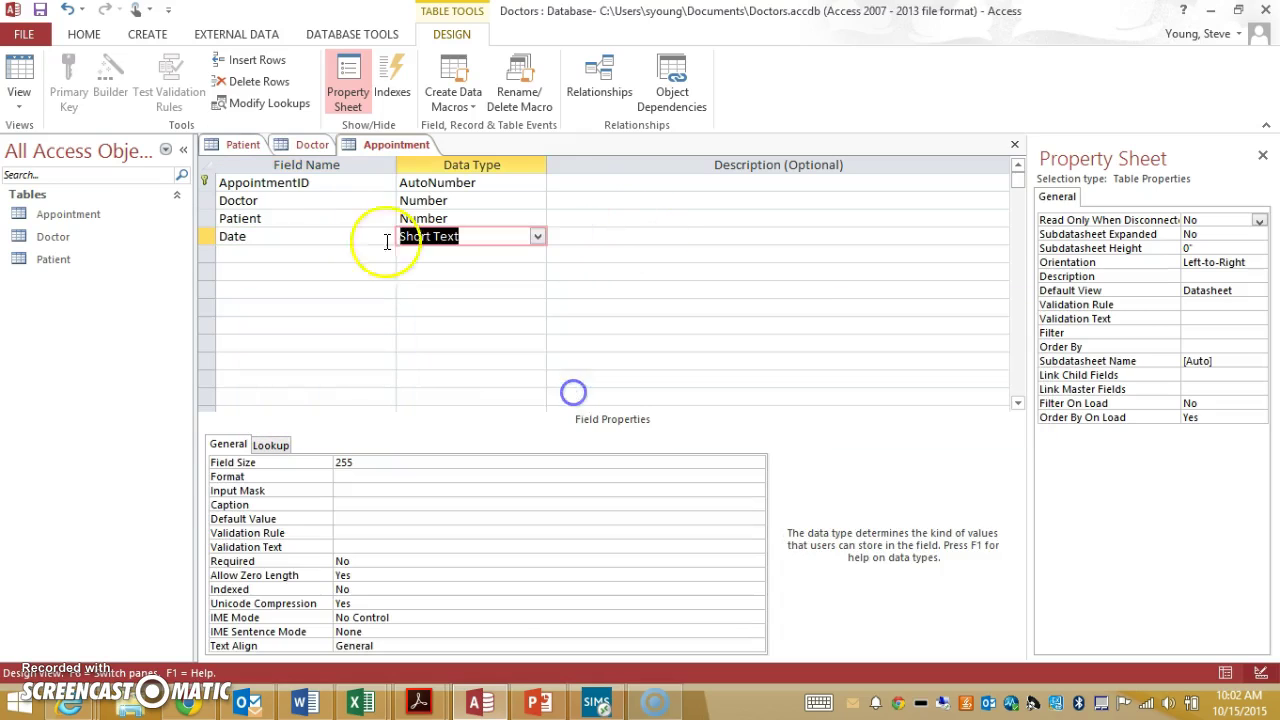
pyautogui.click(537, 236)
pyautogui.click(463, 307)
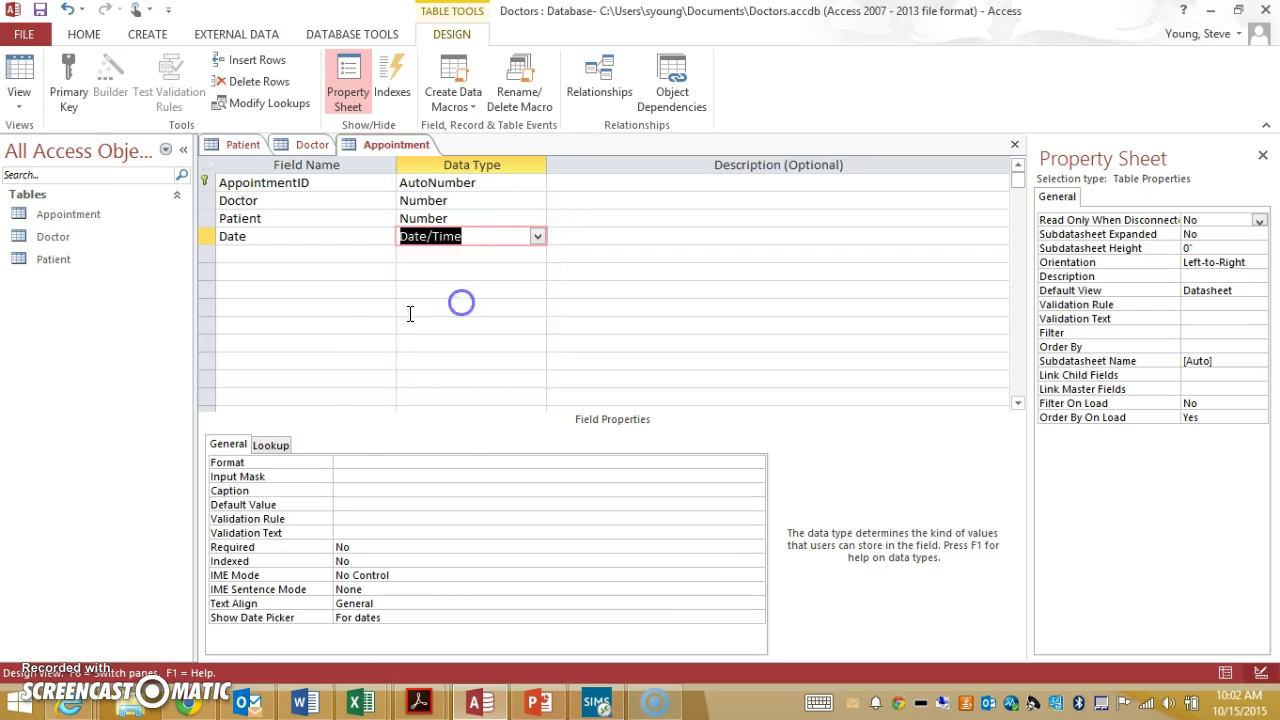
# Set the Date field's display format to Short Date.
pyautogui.click(430, 461)
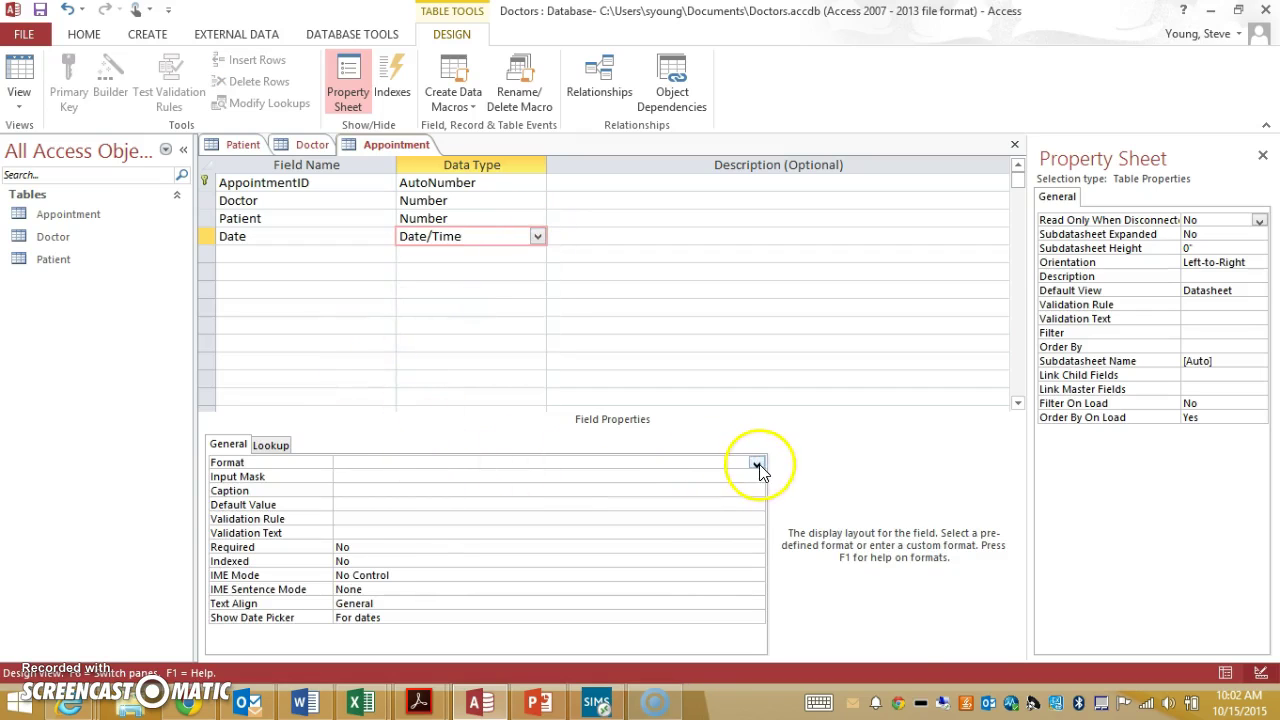
pyautogui.click(757, 463)
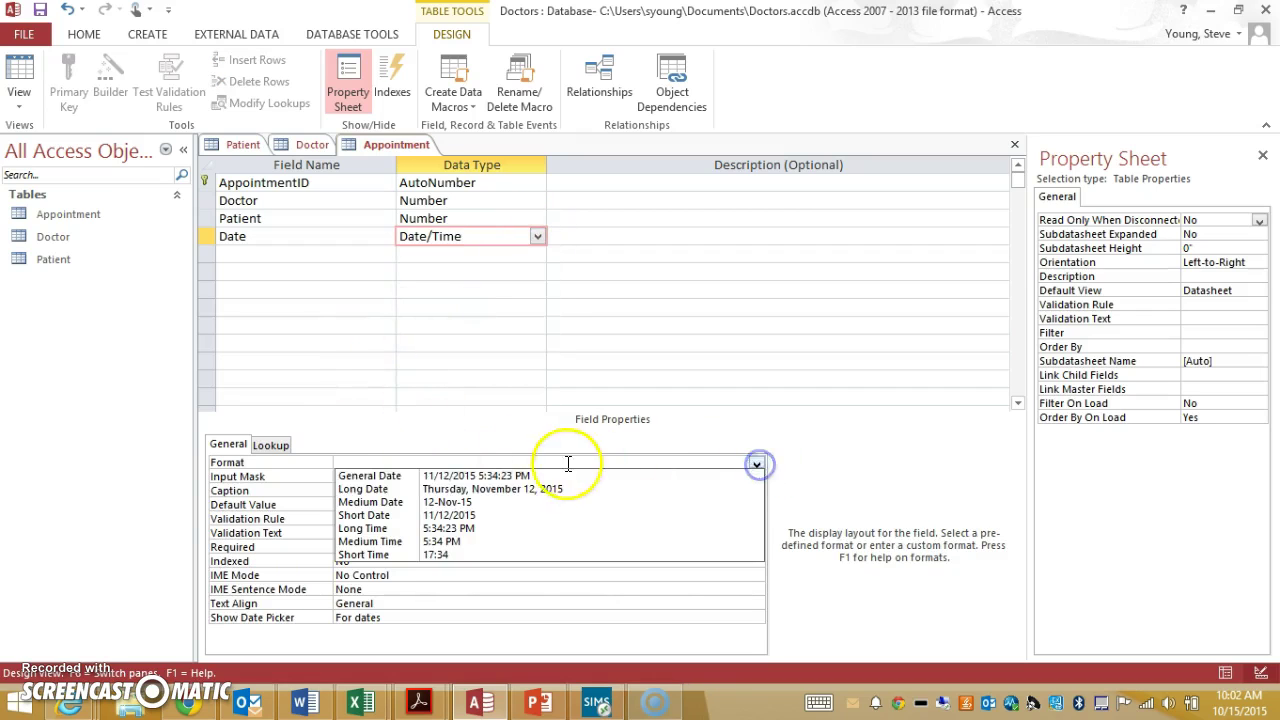
pyautogui.click(491, 515)
pyautogui.click(346, 518)
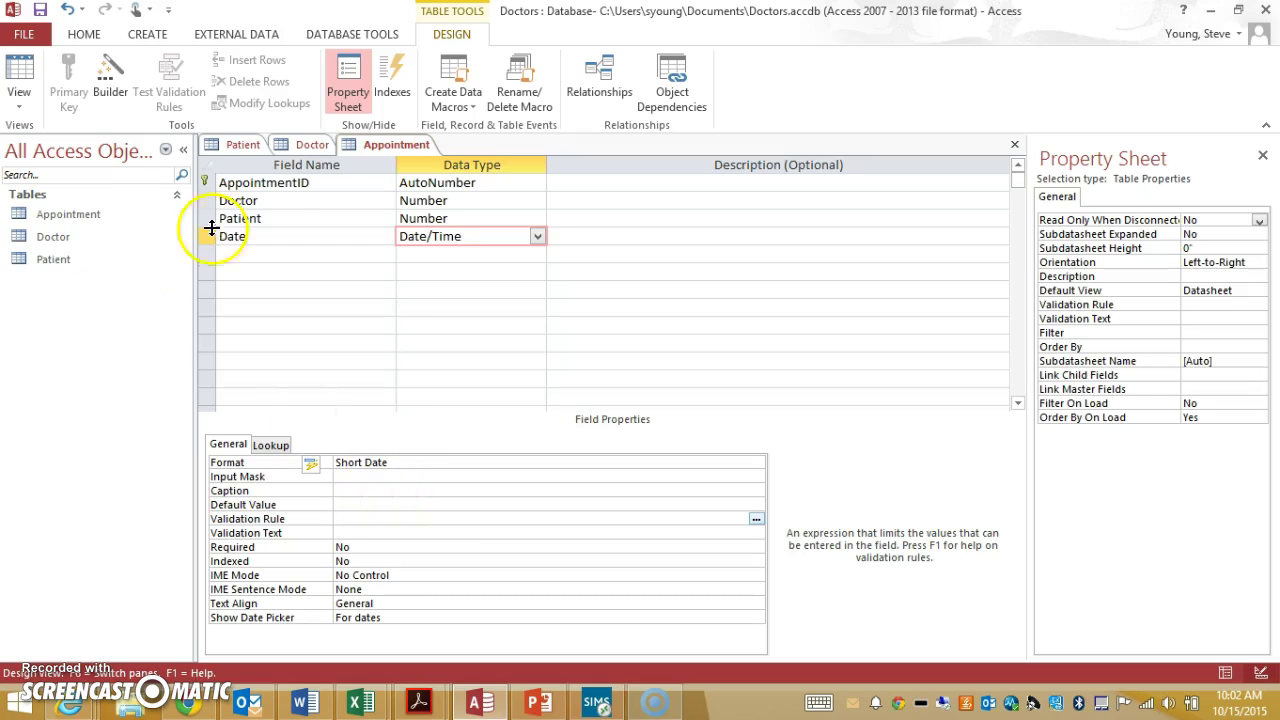
# Add a Time field with the Short Text data type below the Date field.
pyautogui.click(232, 254)
pyautogui.write('Time')
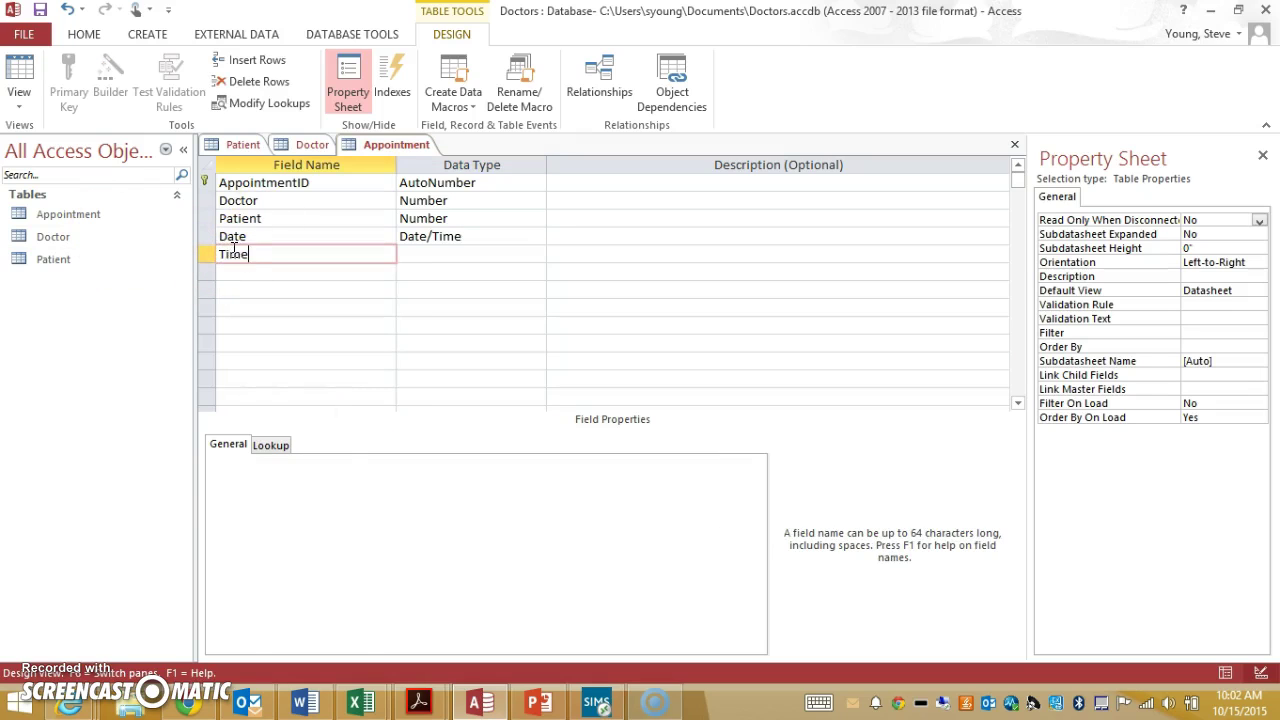
pyautogui.press('Tab')
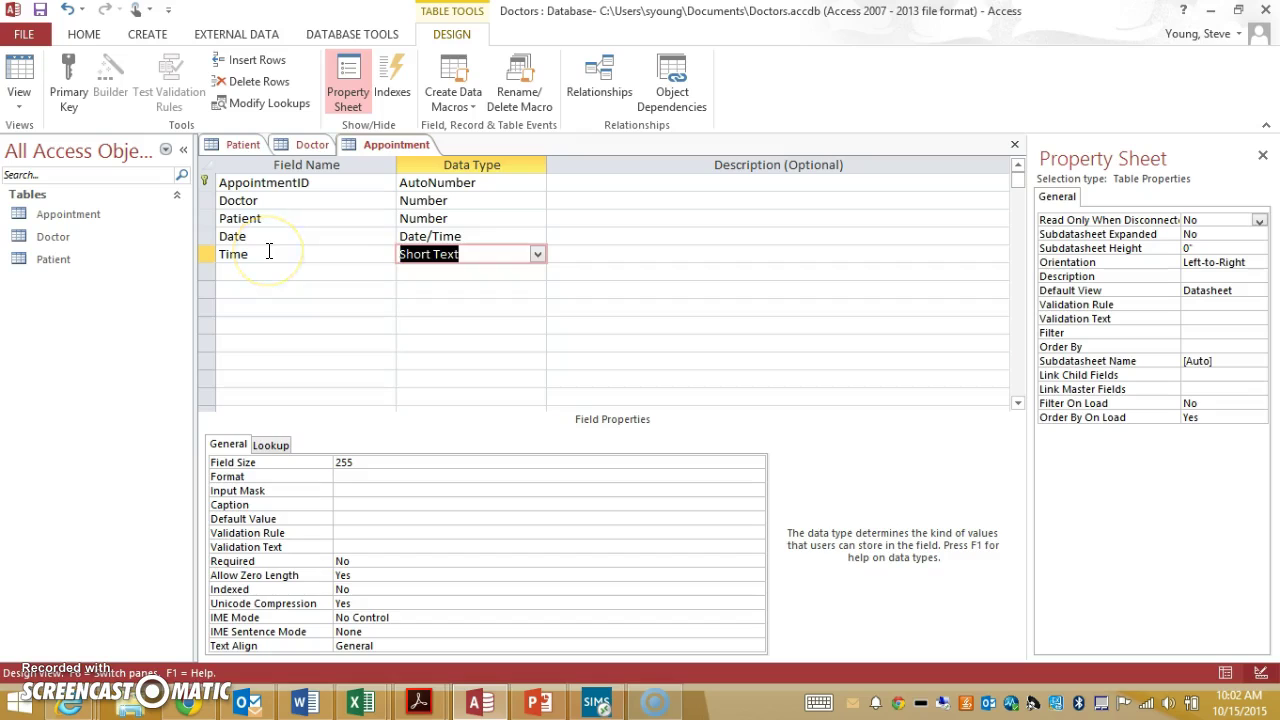
pyautogui.click(432, 478)
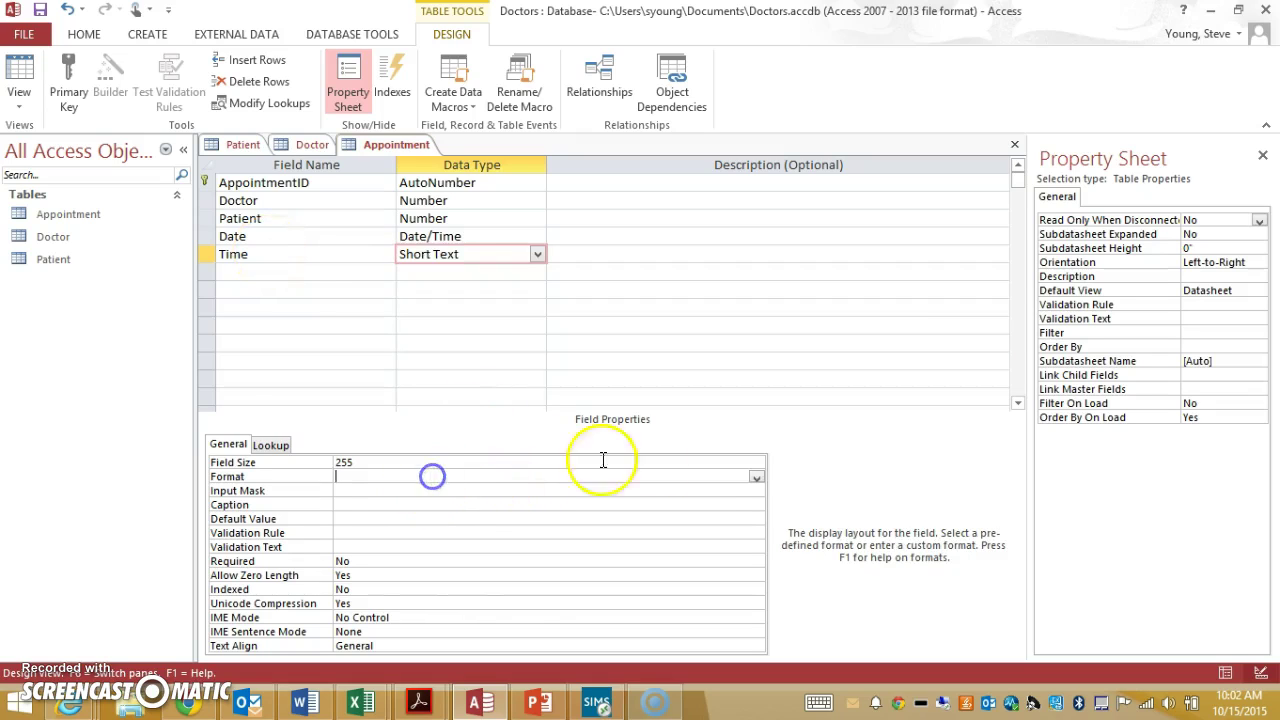
pyautogui.click(757, 478)
pyautogui.click(753, 475)
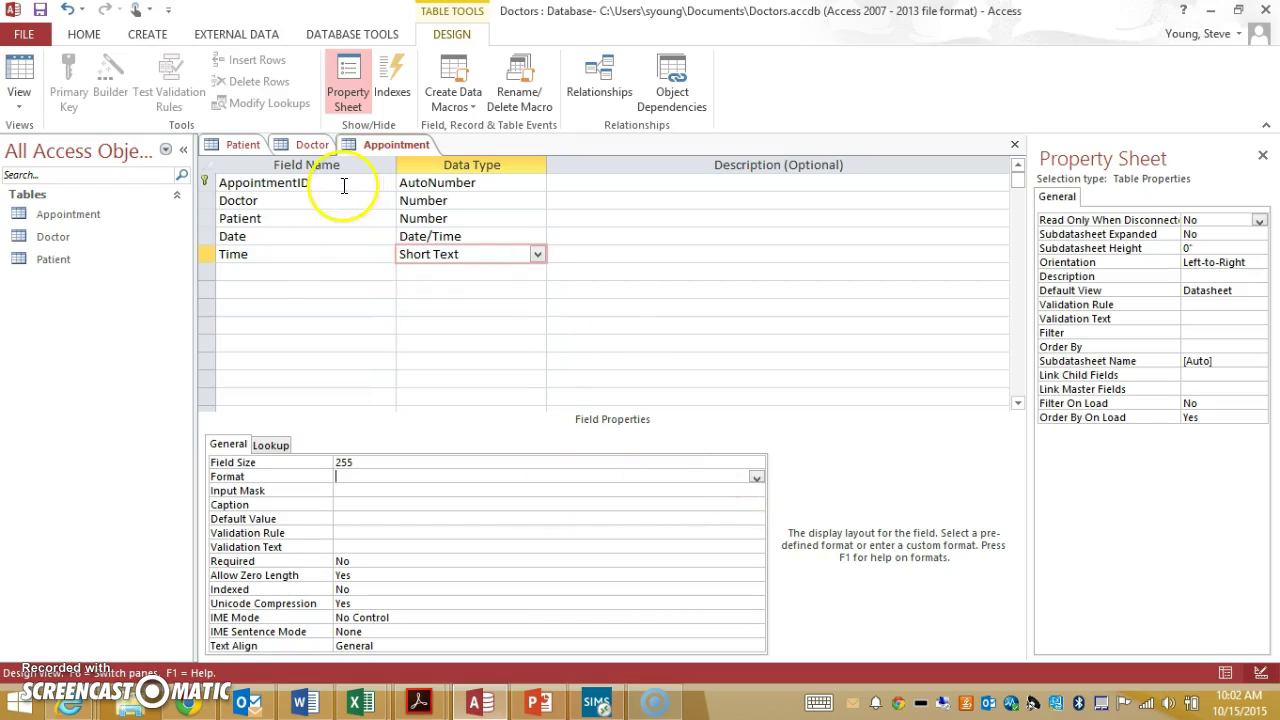
# Start the Lookup Wizard for the Time field and choose to type in the values for a single column.
pyautogui.click(537, 254)
pyautogui.click(451, 468)
pyautogui.click(560, 253)
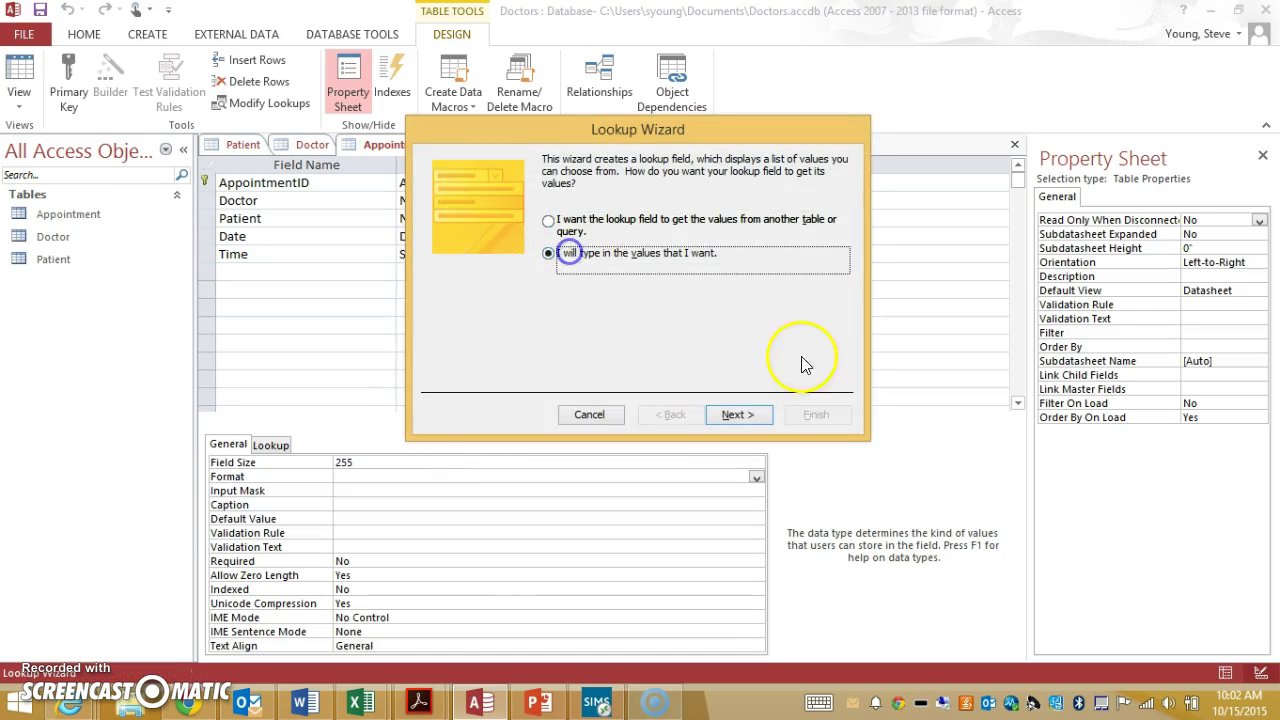
pyautogui.click(737, 414)
pyautogui.click(470, 271)
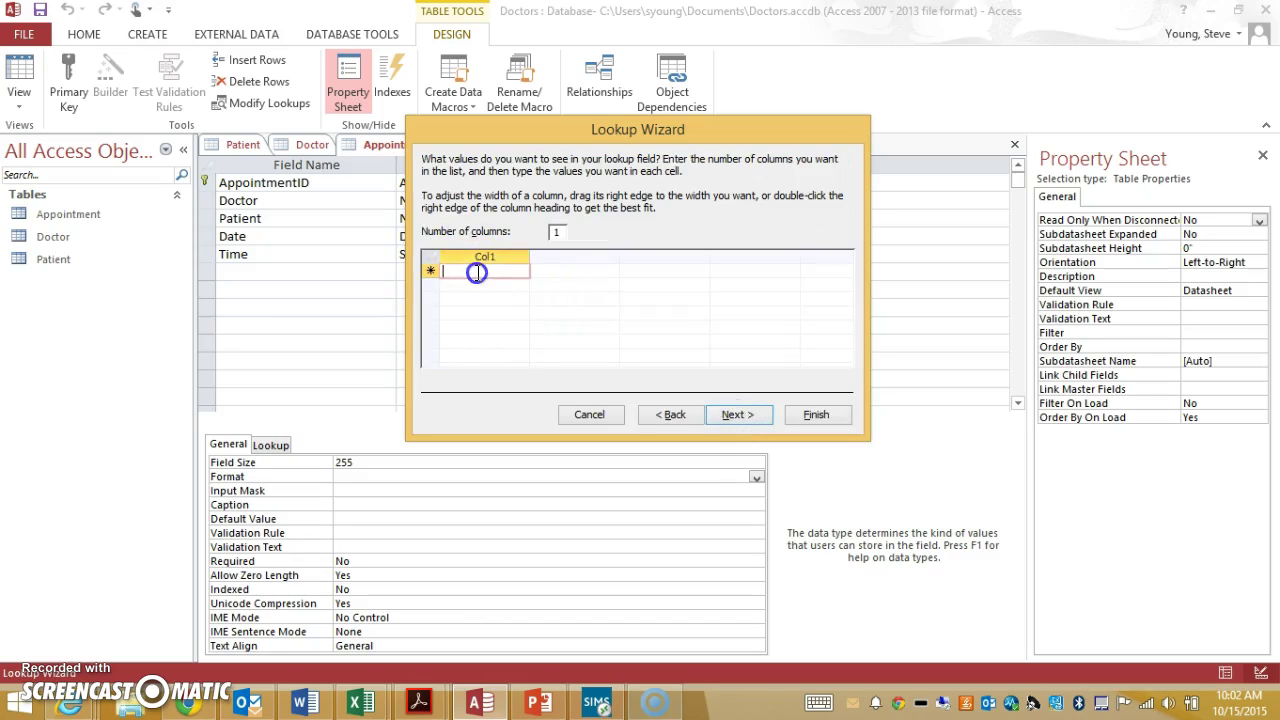
# Enter the lookup values 9.00, 9.15, 9.30, 10.00, 10.15, 10.30, 10.45, 11.00, 11.15 and 11.30, and finish the wizard.
pyautogui.write('9.00')
pyautogui.press('Return')
pyautogui.write('9.15')
pyautogui.press('Return')
pyautogui.write('9.30')
pyautogui.press('Return')
pyautogui.write('10.00')
pyautogui.press('Return')
pyautogui.write('10.15')
pyautogui.press('Return')
pyautogui.write('10.30')
pyautogui.press('Return')
pyautogui.write('10.45')
pyautogui.press('Return')
pyautogui.write('11.')
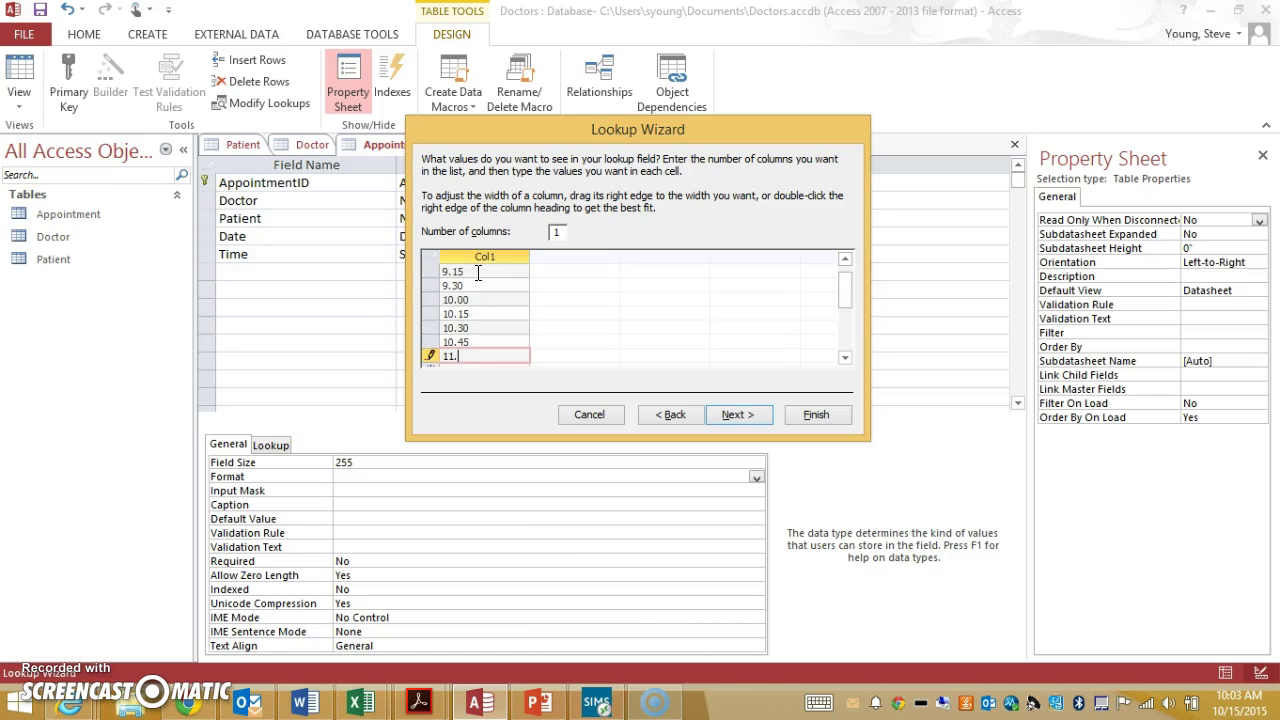
pyautogui.write('00')
pyautogui.press('Return')
pyautogui.write('11')
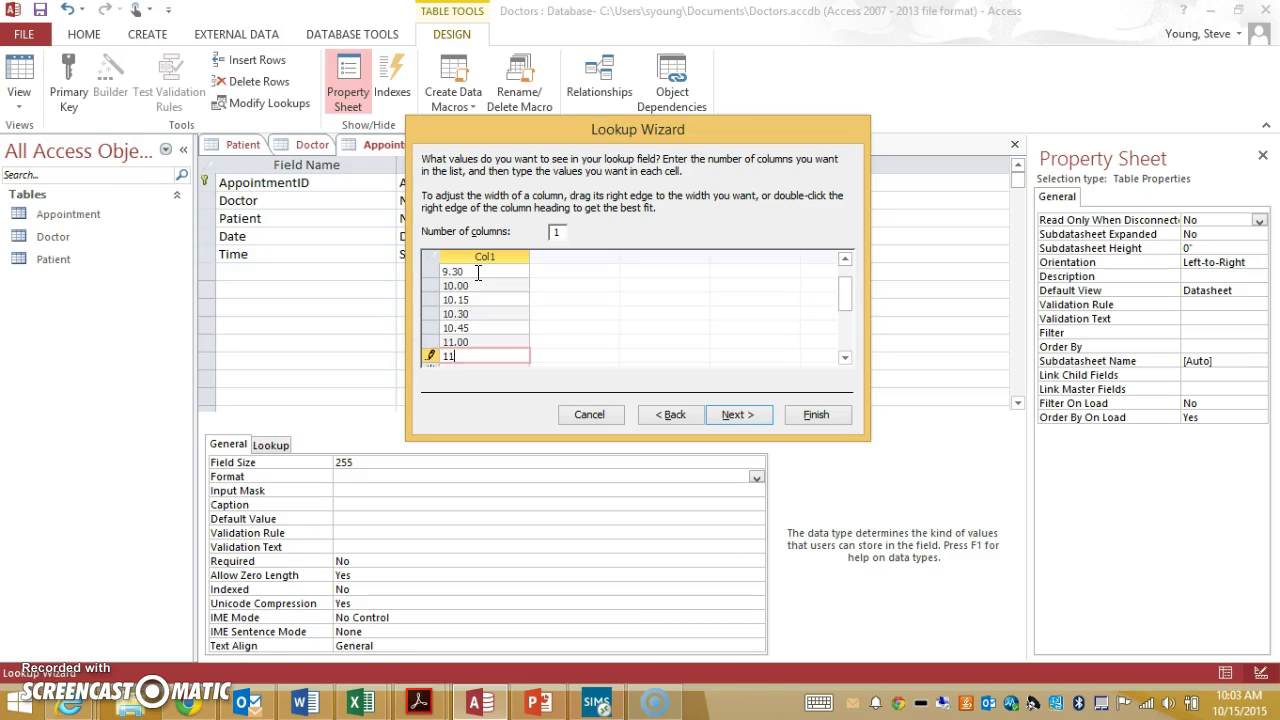
pyautogui.write('.15')
pyautogui.press('Return')
pyautogui.write('11.30')
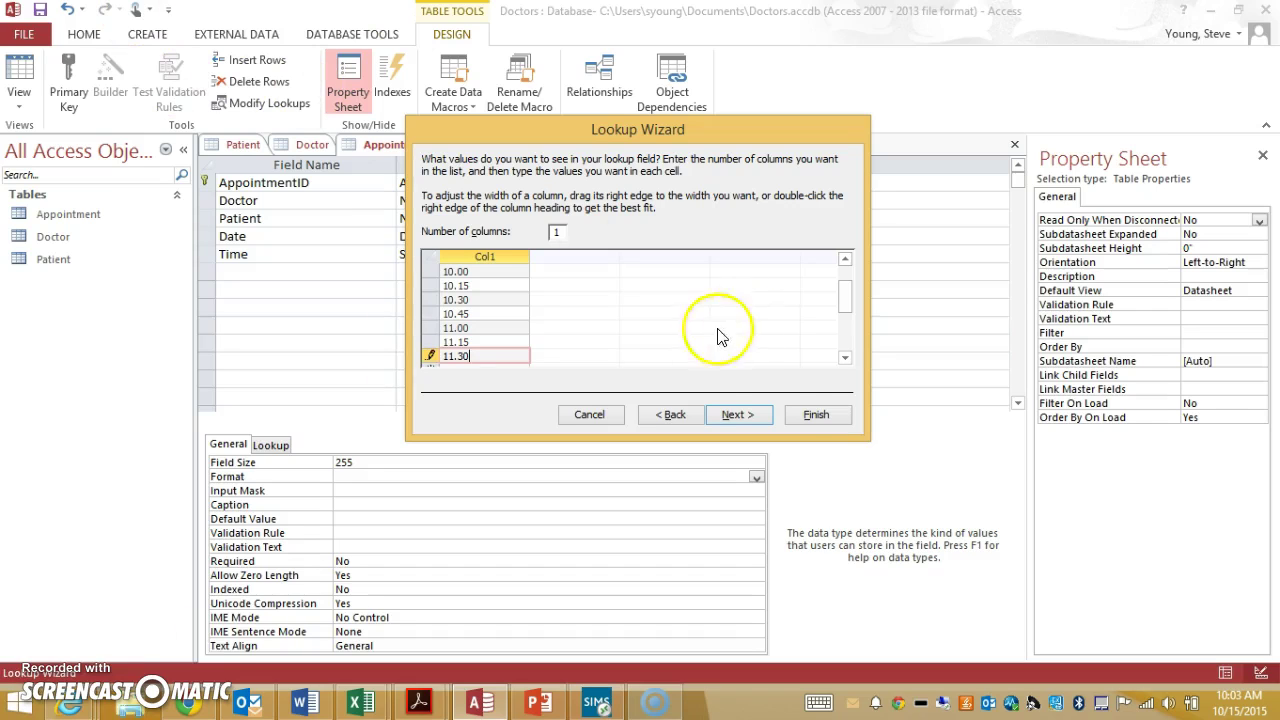
pyautogui.click(812, 414)
# Add a Diagnosis field with the Long Text data type below the Time field.
pyautogui.click(371, 274)
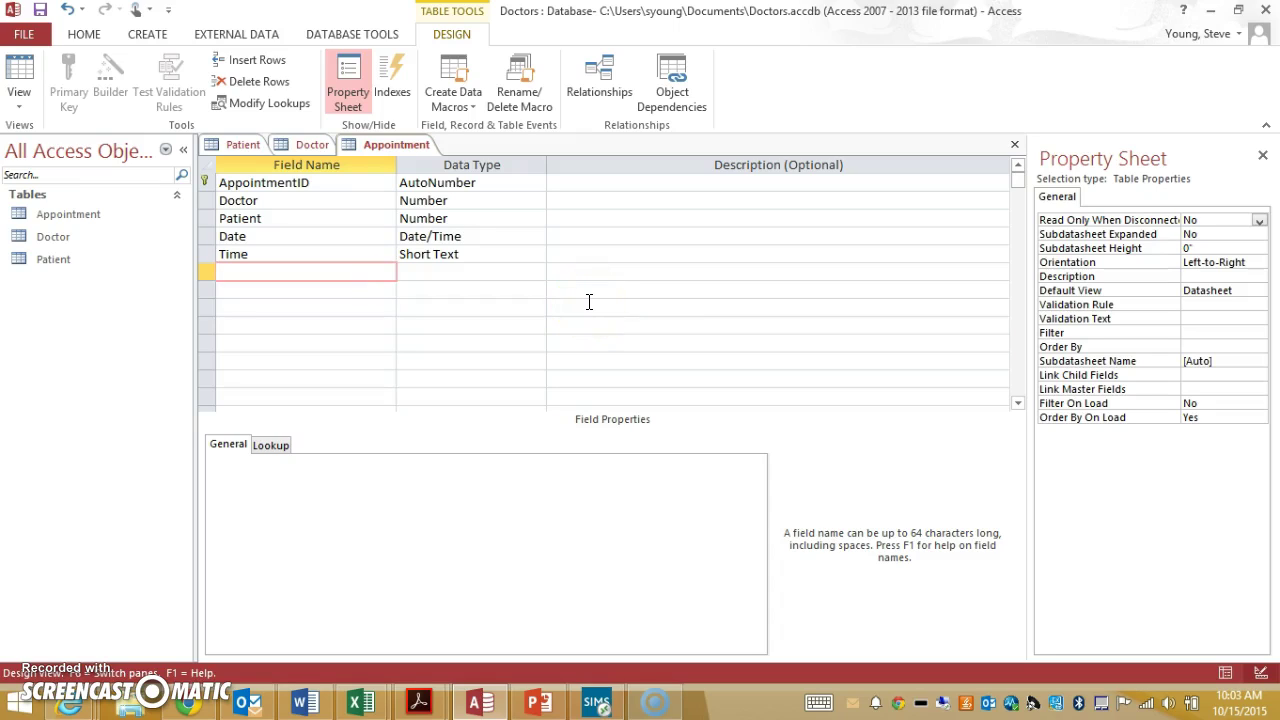
pyautogui.write('Diagnosis')
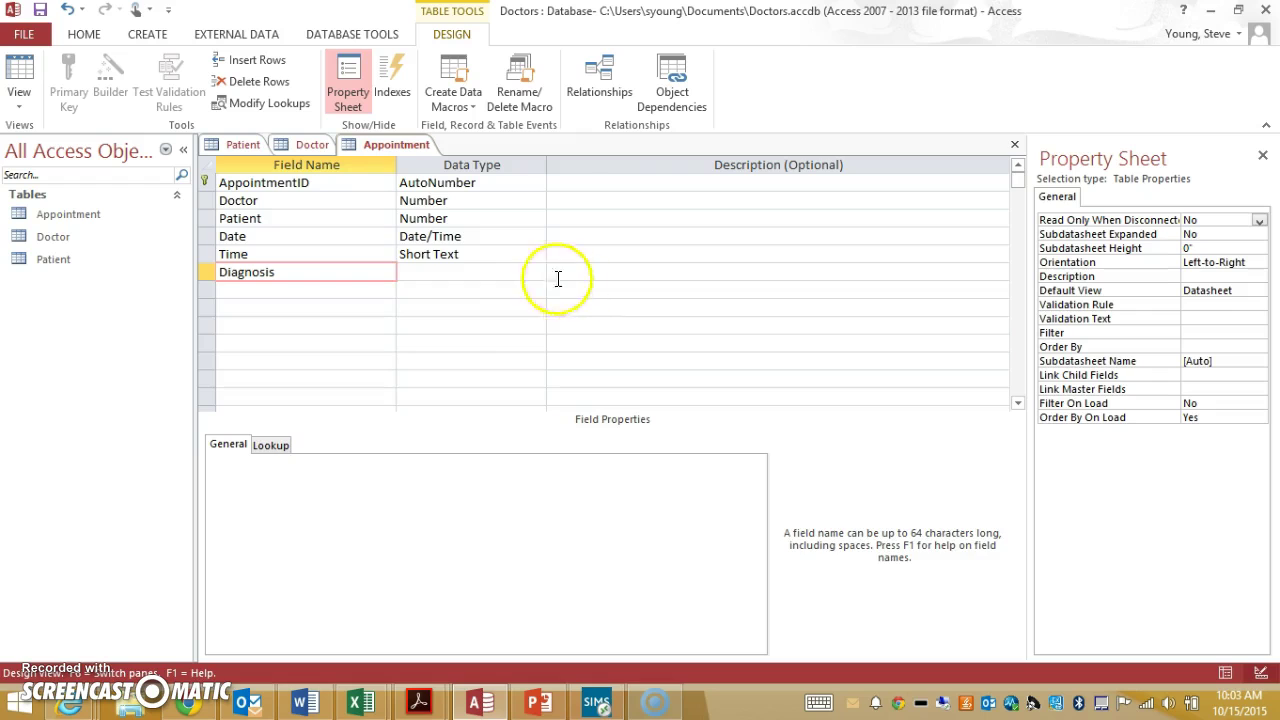
pyautogui.click(497, 273)
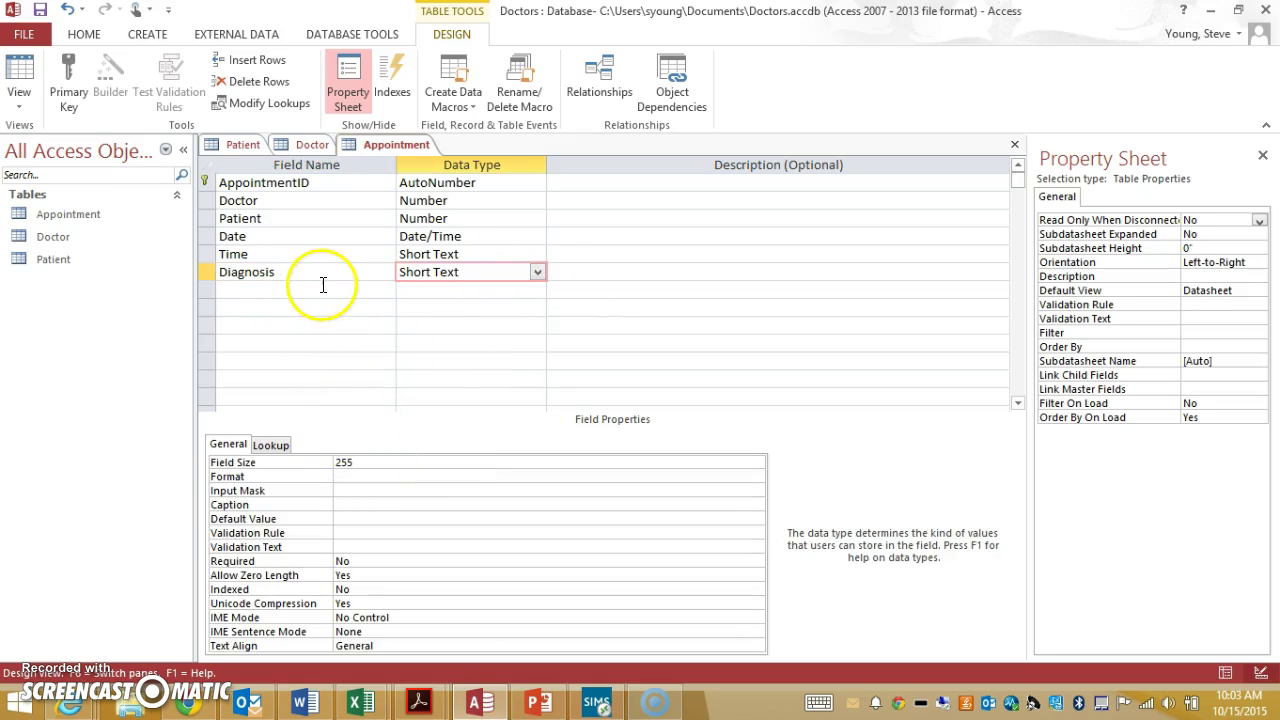
pyautogui.click(537, 272)
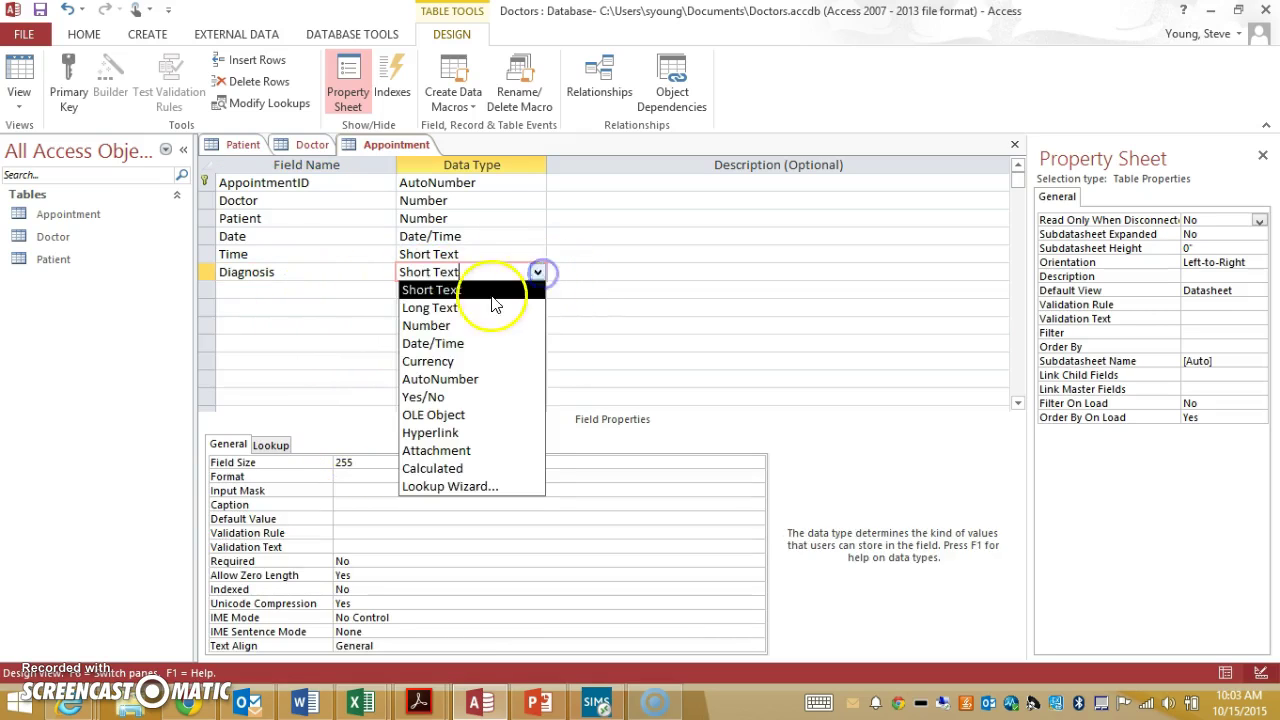
pyautogui.click(469, 309)
# Add a Treatment field with the Long Text data type below the Diagnosis field.
pyautogui.click(351, 289)
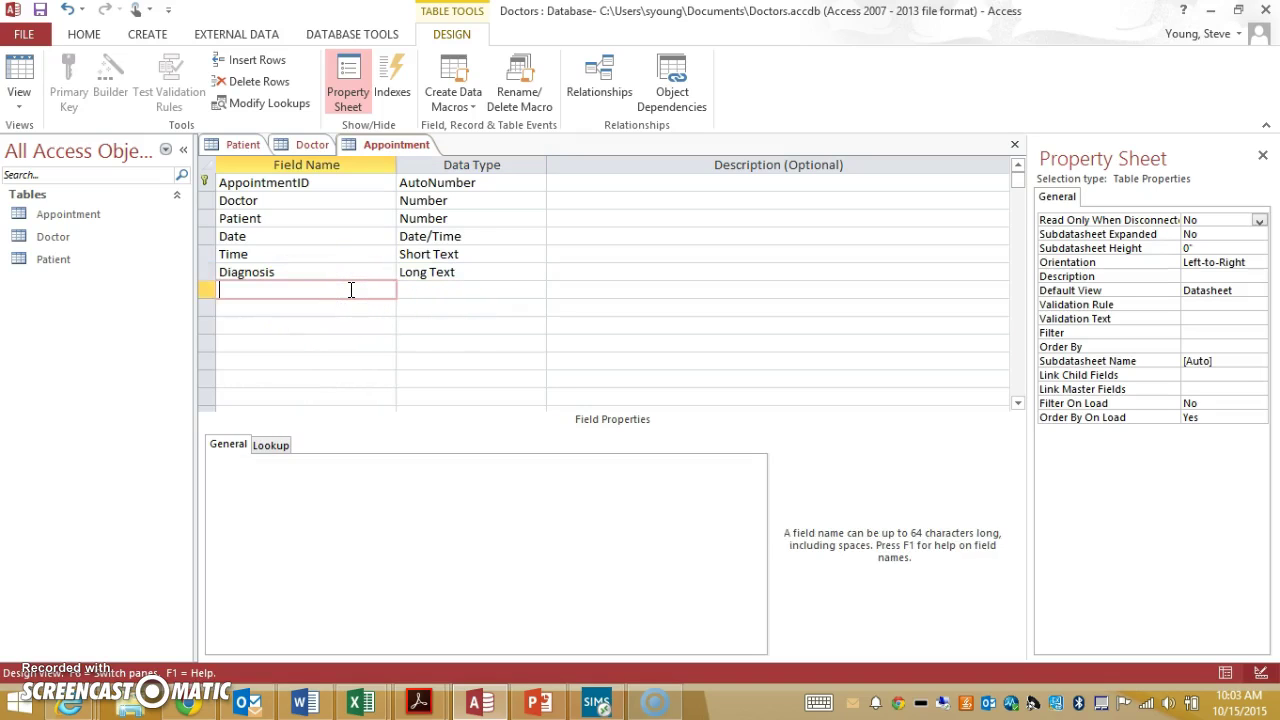
pyautogui.write('Treatment')
pyautogui.press('Tab')
pyautogui.click(537, 290)
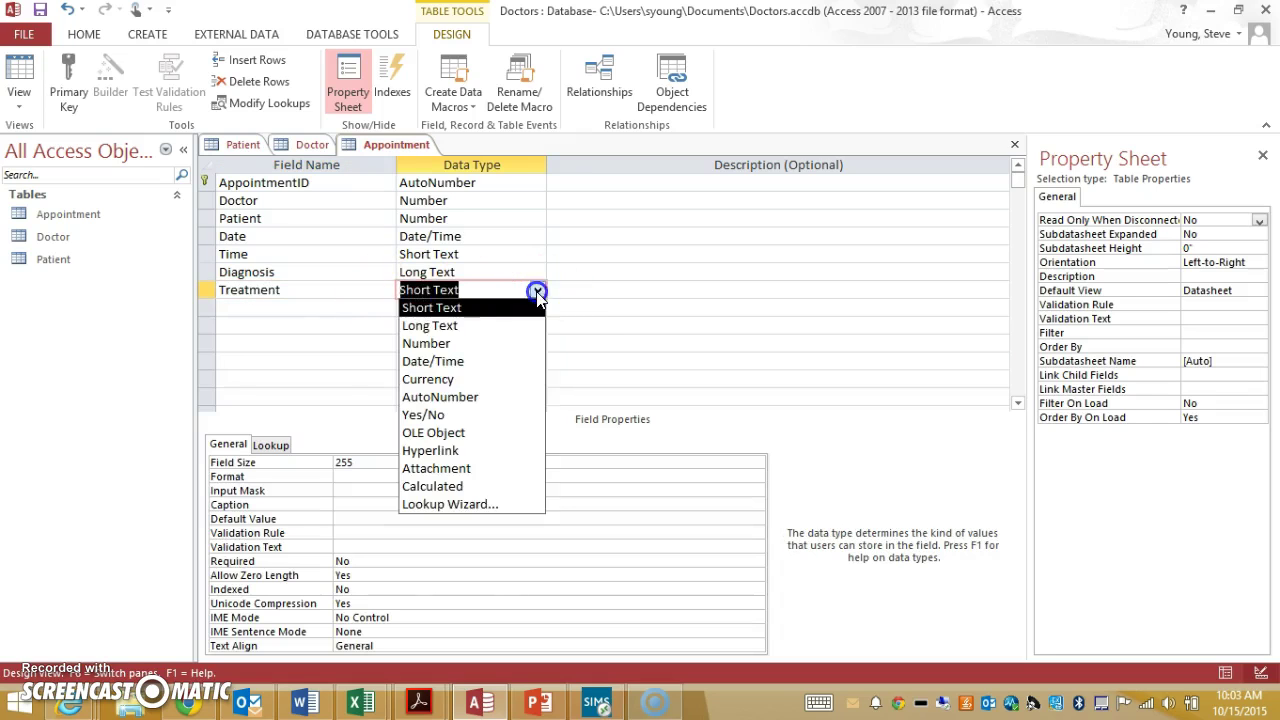
pyautogui.click(491, 327)
# Add a Cost field with the Currency data type below the Treatment field.
pyautogui.click(323, 313)
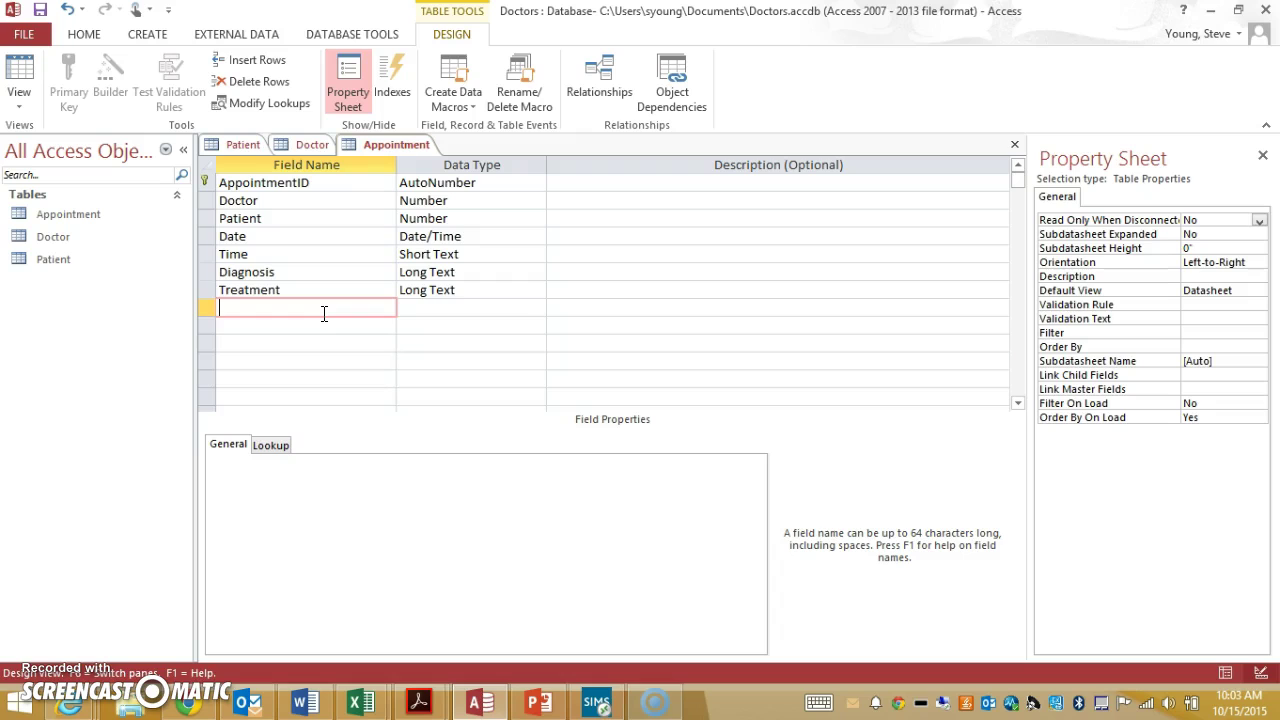
pyautogui.write('Co')
pyautogui.press('Tab')
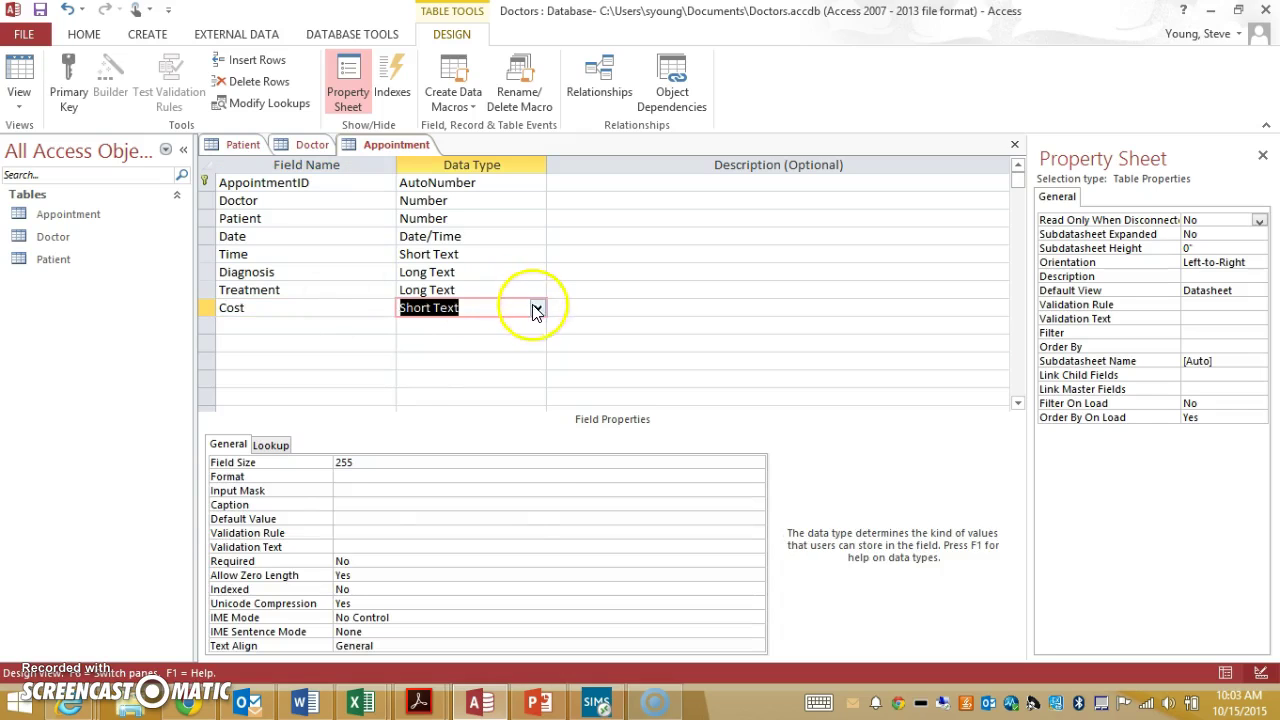
pyautogui.click(537, 308)
pyautogui.click(446, 397)
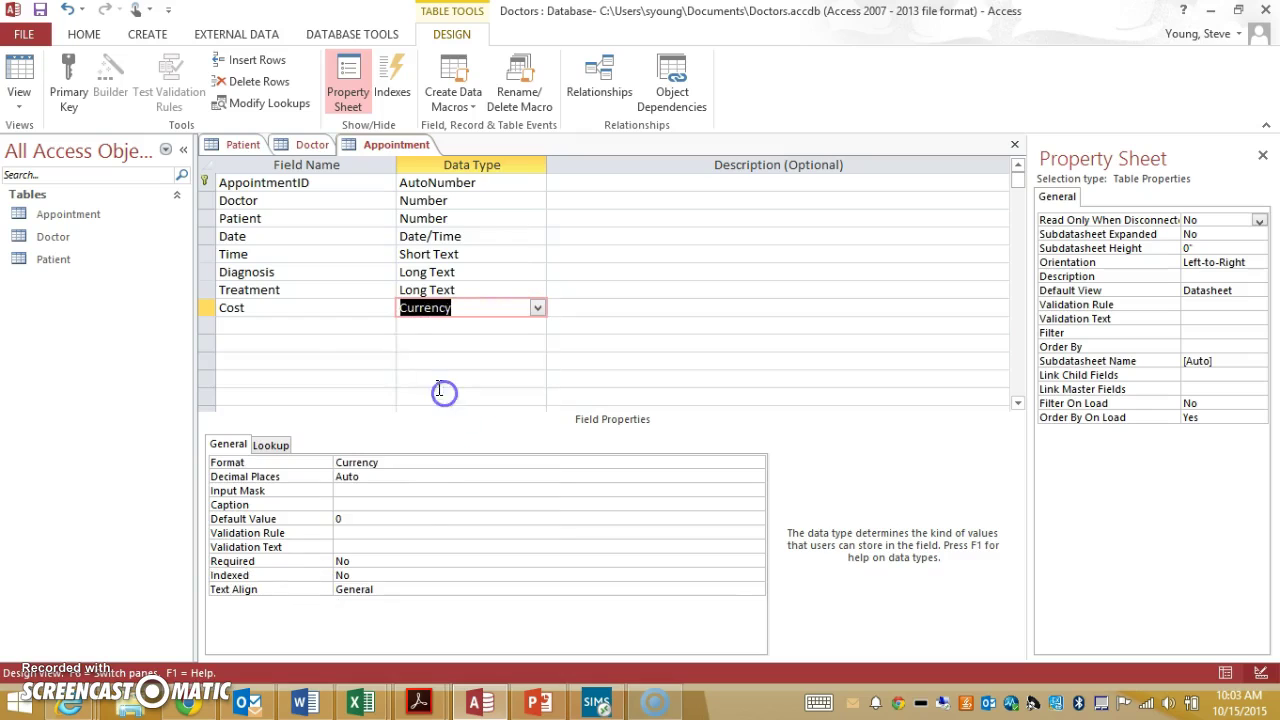
# Set the Cost field's validation rule to Between 0 And 500.
pyautogui.click(355, 533)
pyautogui.write('0')
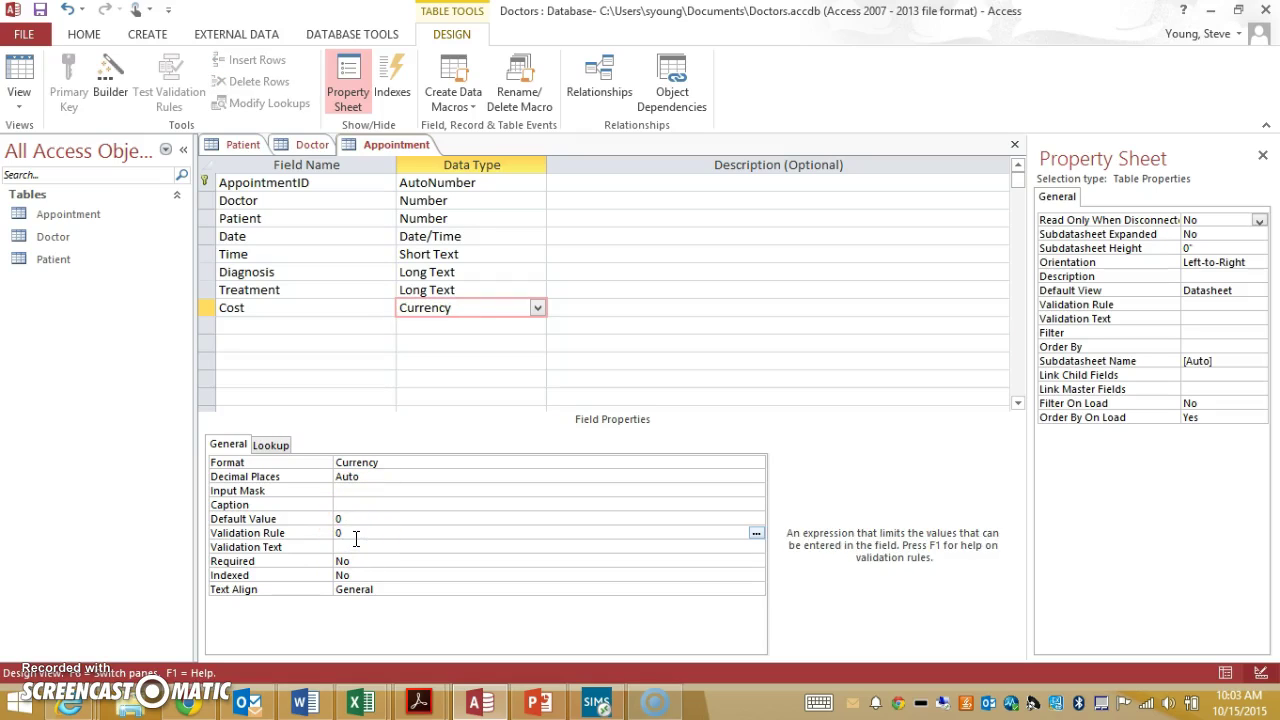
pyautogui.write('etwee')
pyautogui.write('500')
pyautogui.click(407, 418)
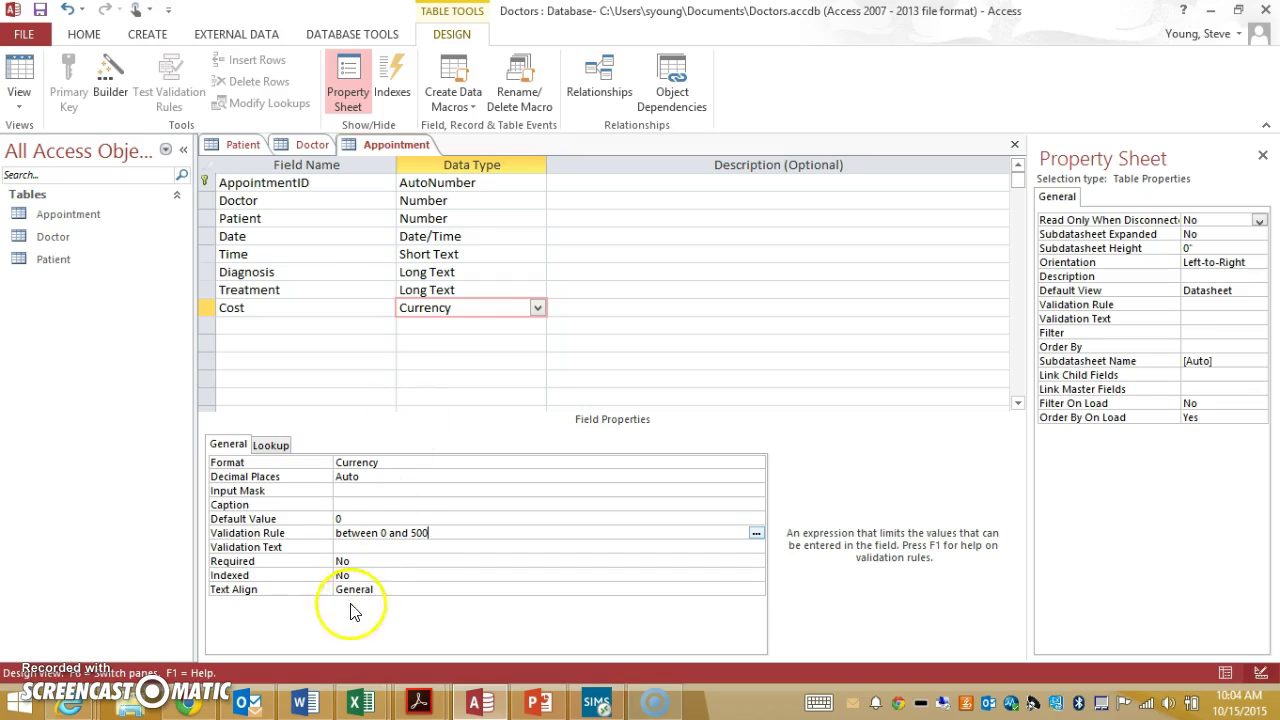
# Set the Cost field's validation text to "Value must be between 0 and 500".
pyautogui.click(380, 547)
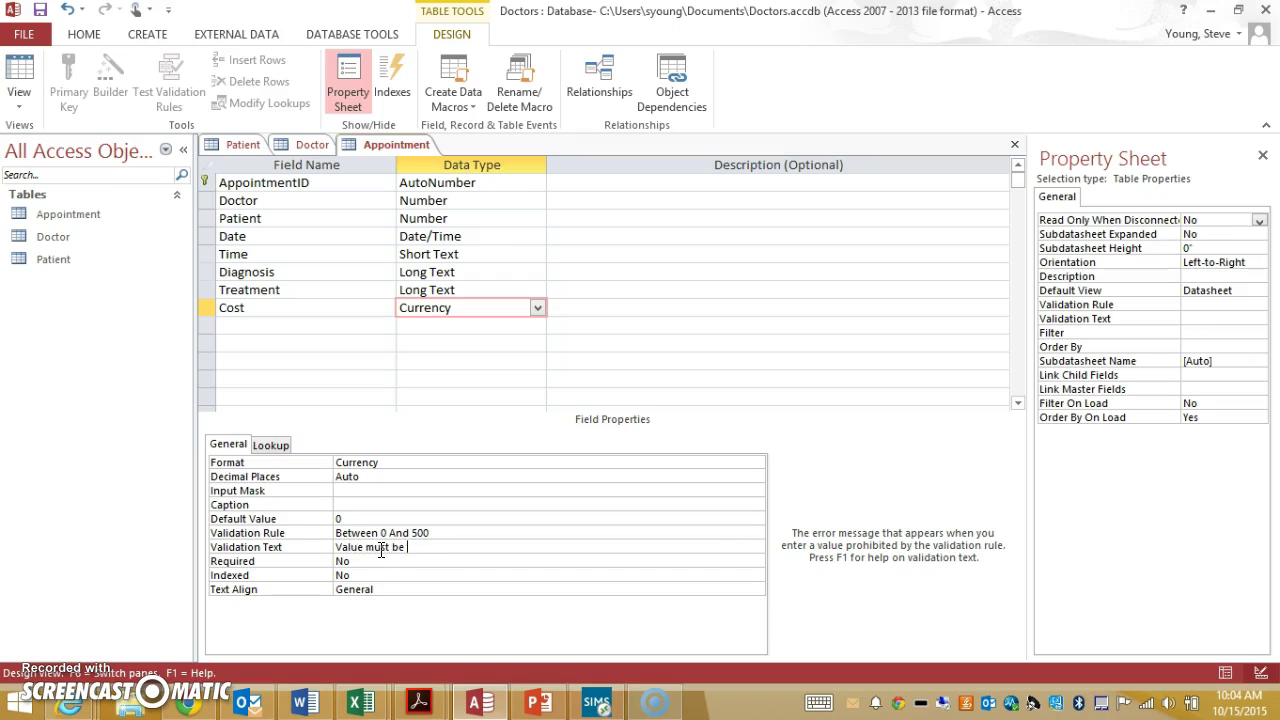
pyautogui.write('Value must be between 0 and 500')
pyautogui.click(720, 274)
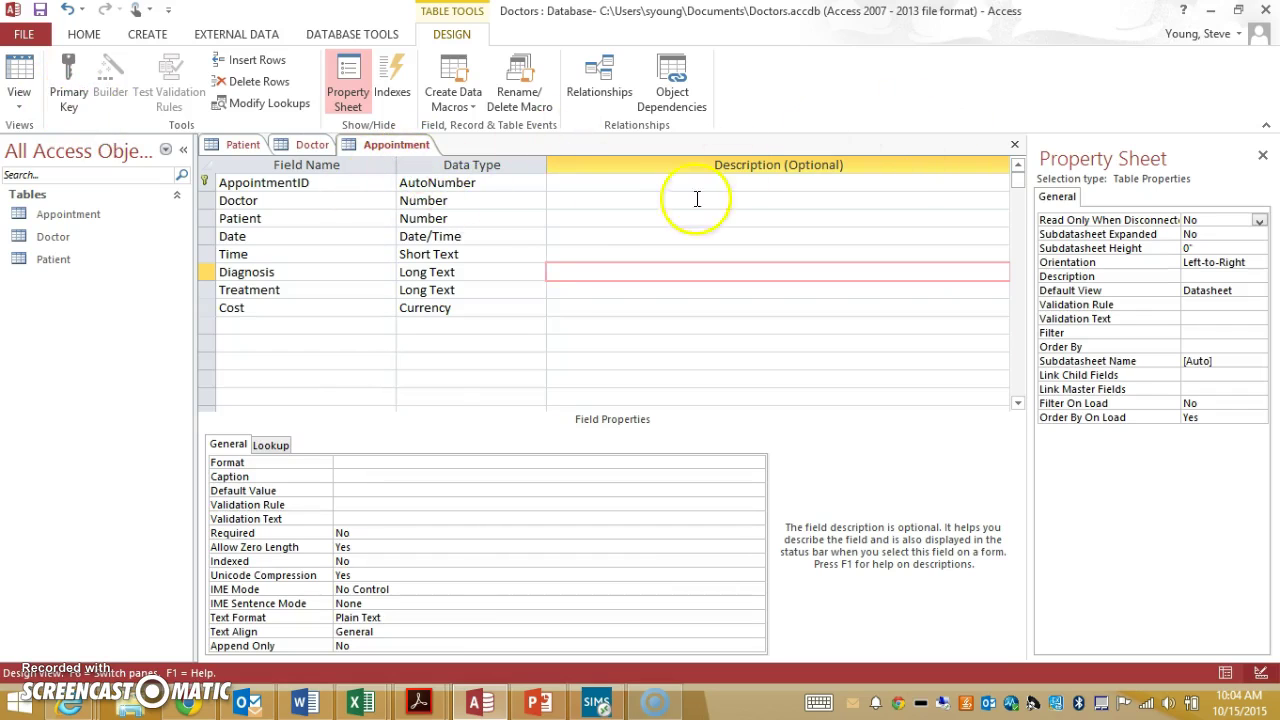
pyautogui.click(266, 201)
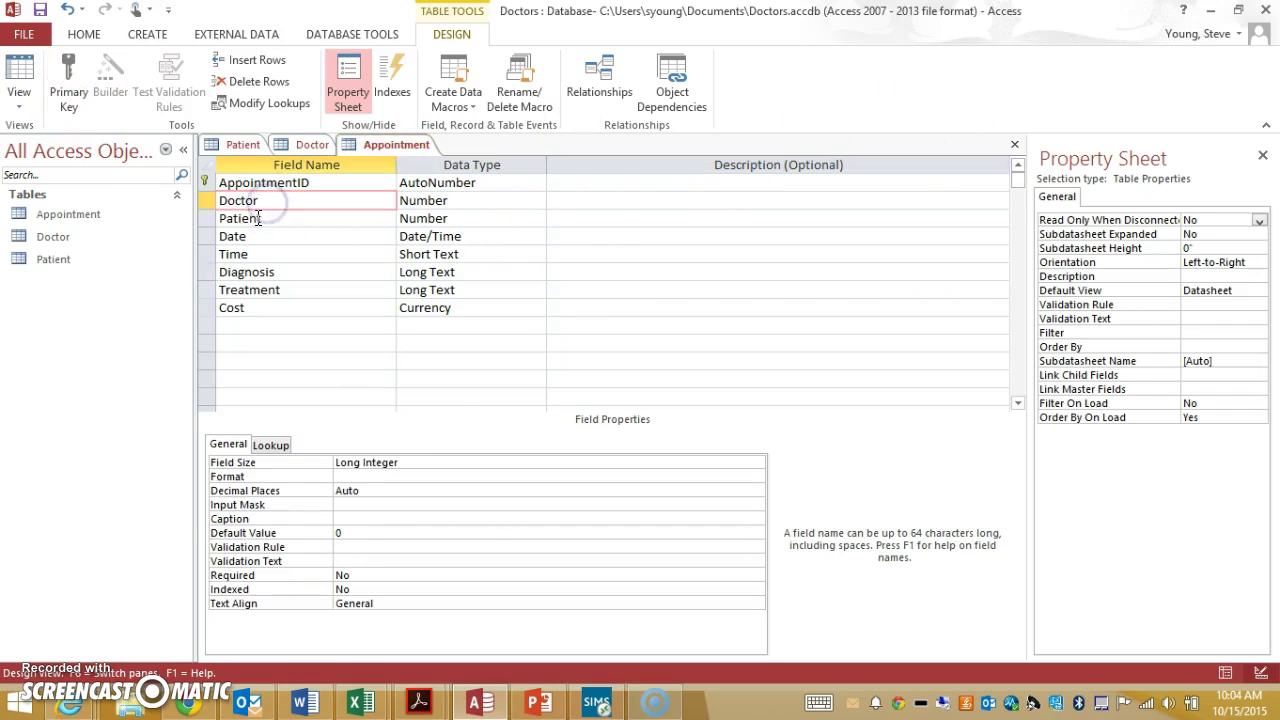
pyautogui.click(453, 200)
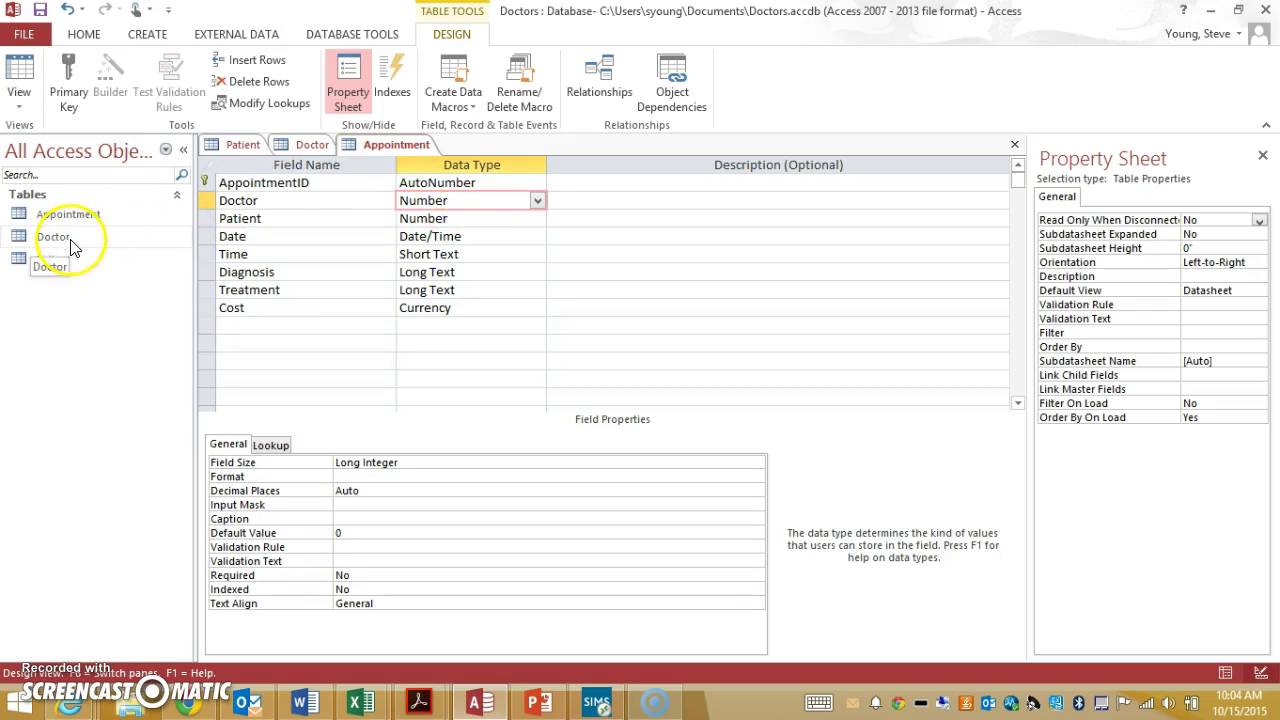
# Check the DoctorID field's data type, and close the Doctor, Appointment and Patient tables, saving the Appointment design changes.
pyautogui.click(292, 144)
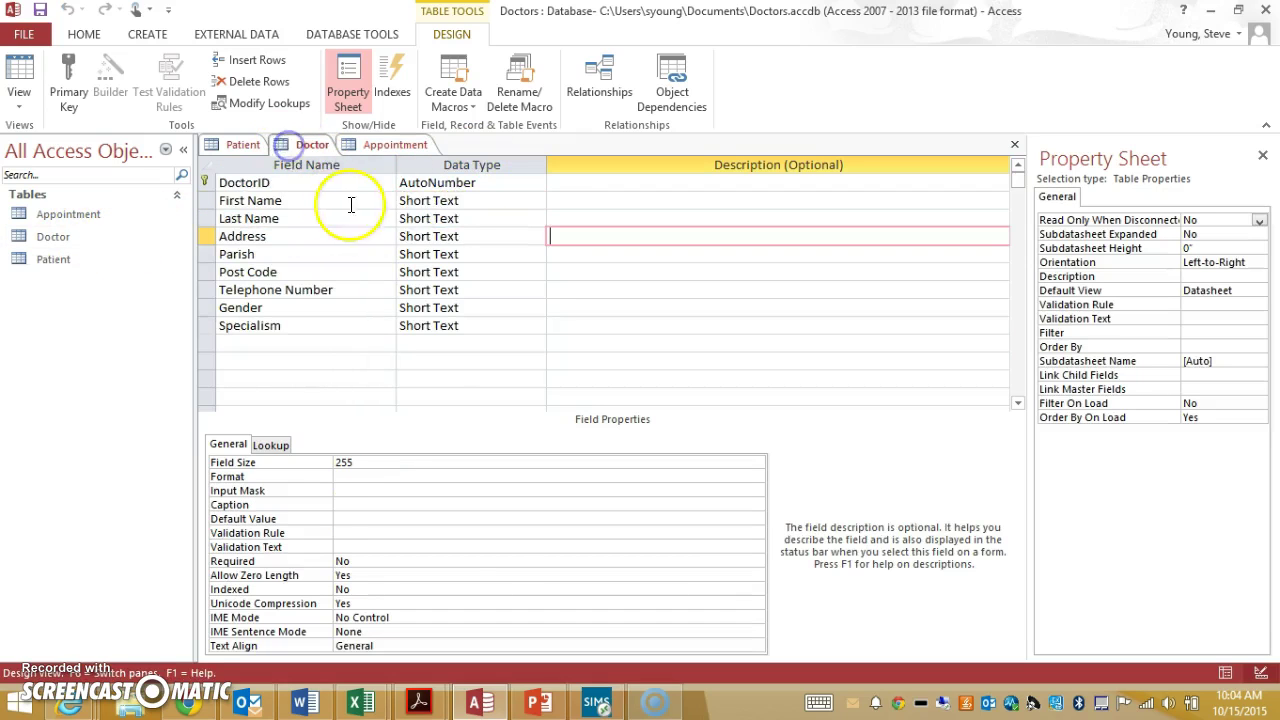
pyautogui.doubleClick(229, 184)
pyautogui.click(497, 178)
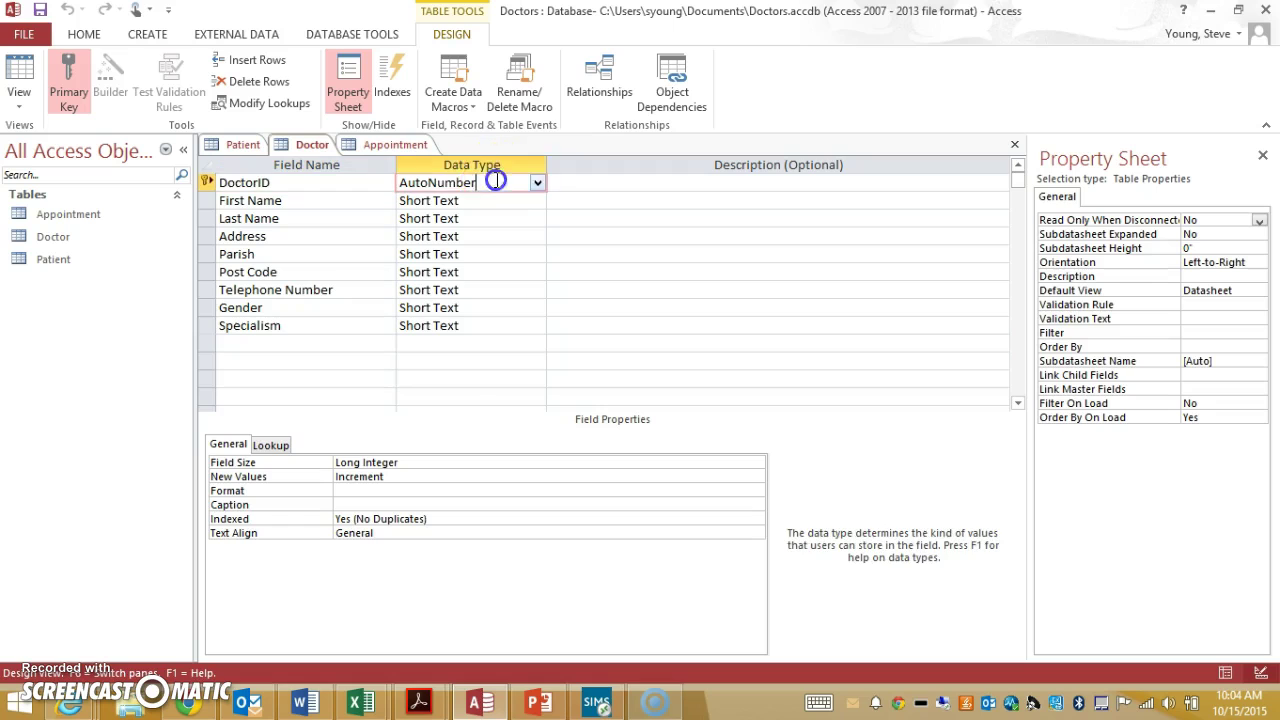
pyautogui.click(1015, 150)
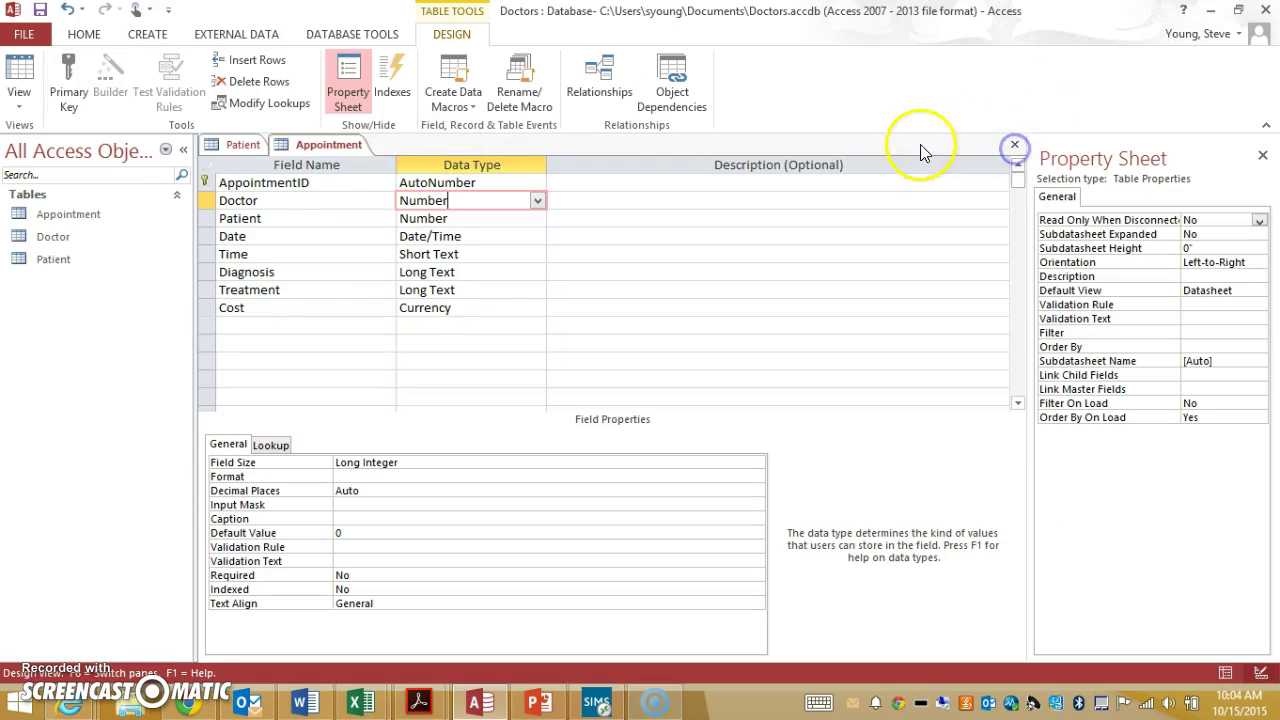
pyautogui.click(1015, 144)
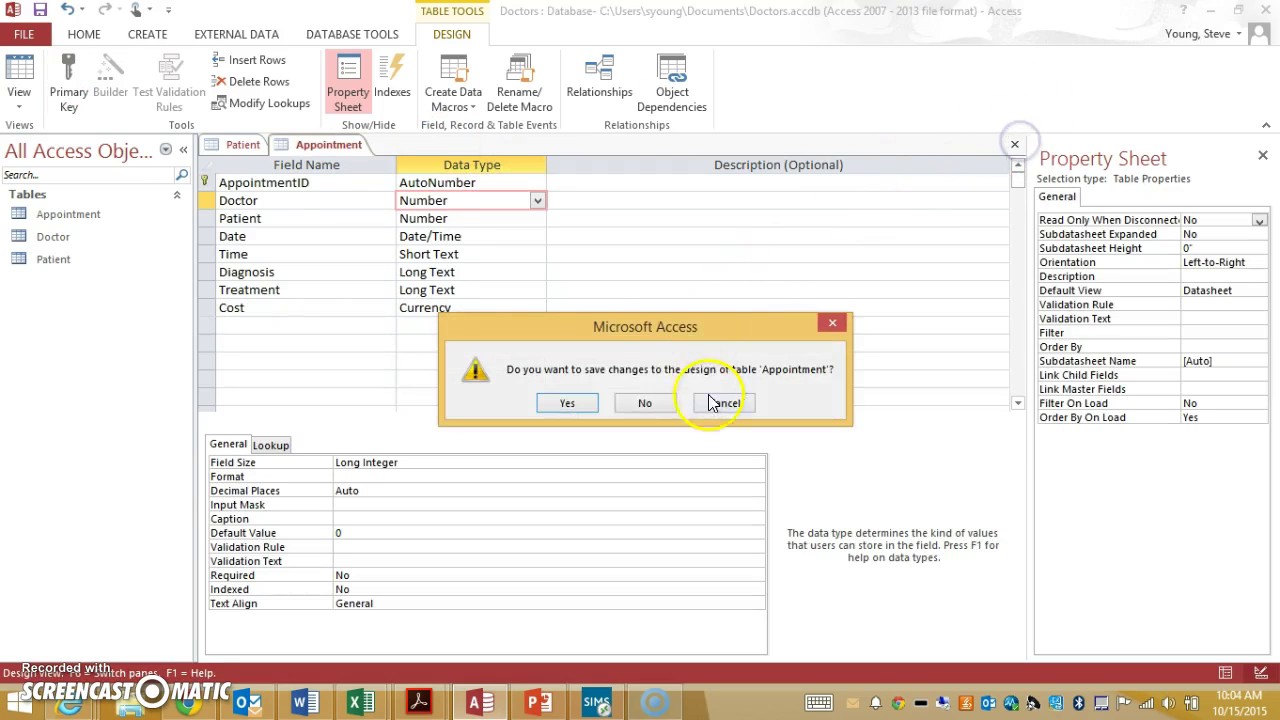
pyautogui.click(567, 403)
pyautogui.click(1015, 144)
pyautogui.click(277, 209)
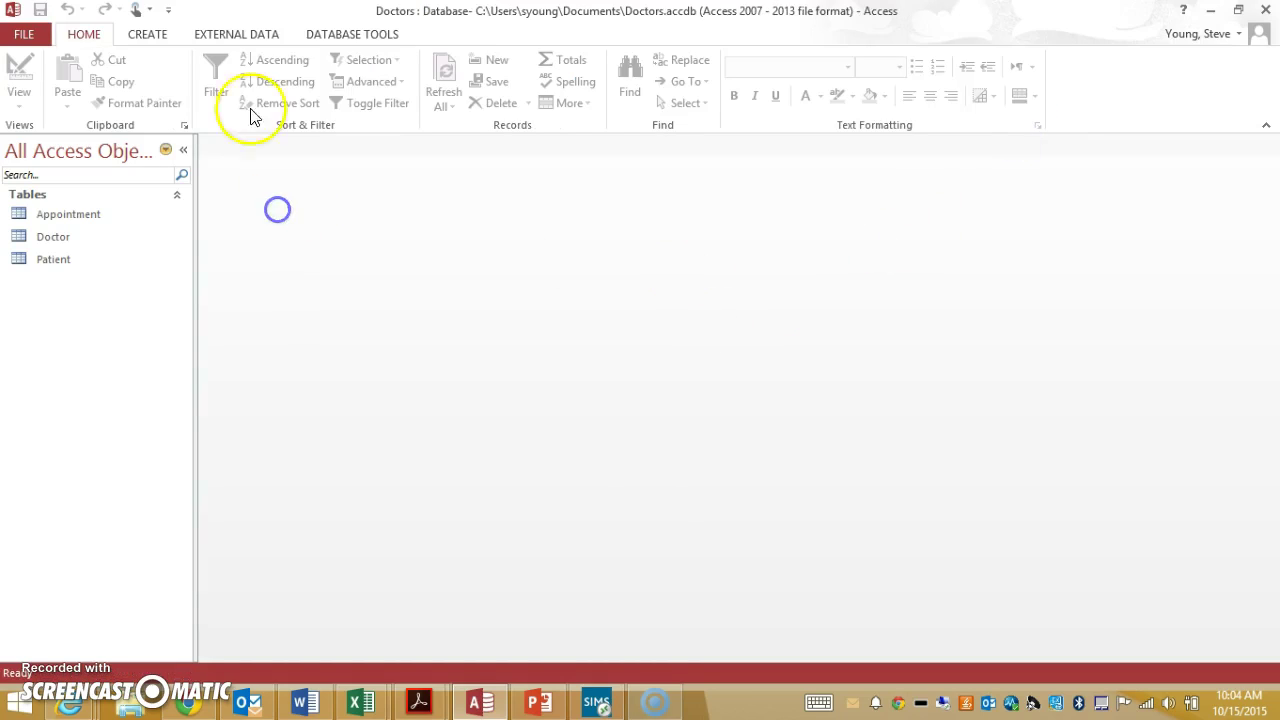
# Open the database relationships and add the Appointment, Doctor and Patient tables to the layout.
pyautogui.click(358, 36)
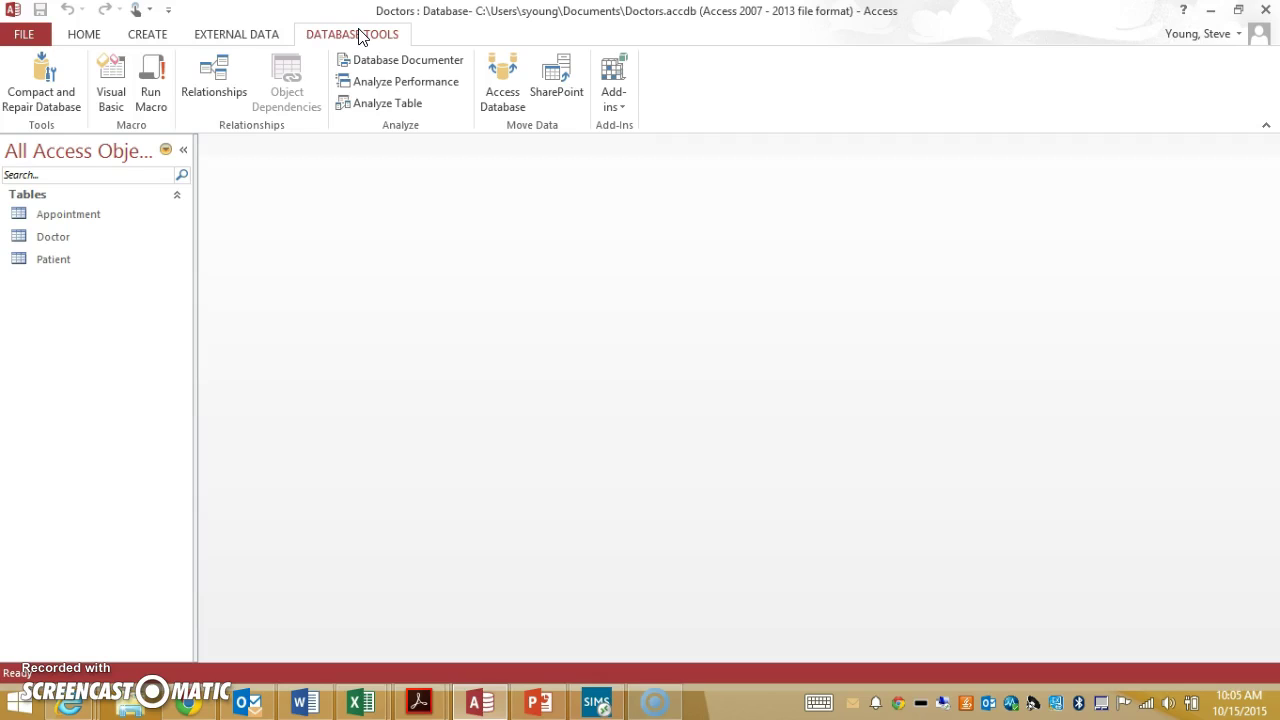
pyautogui.click(226, 76)
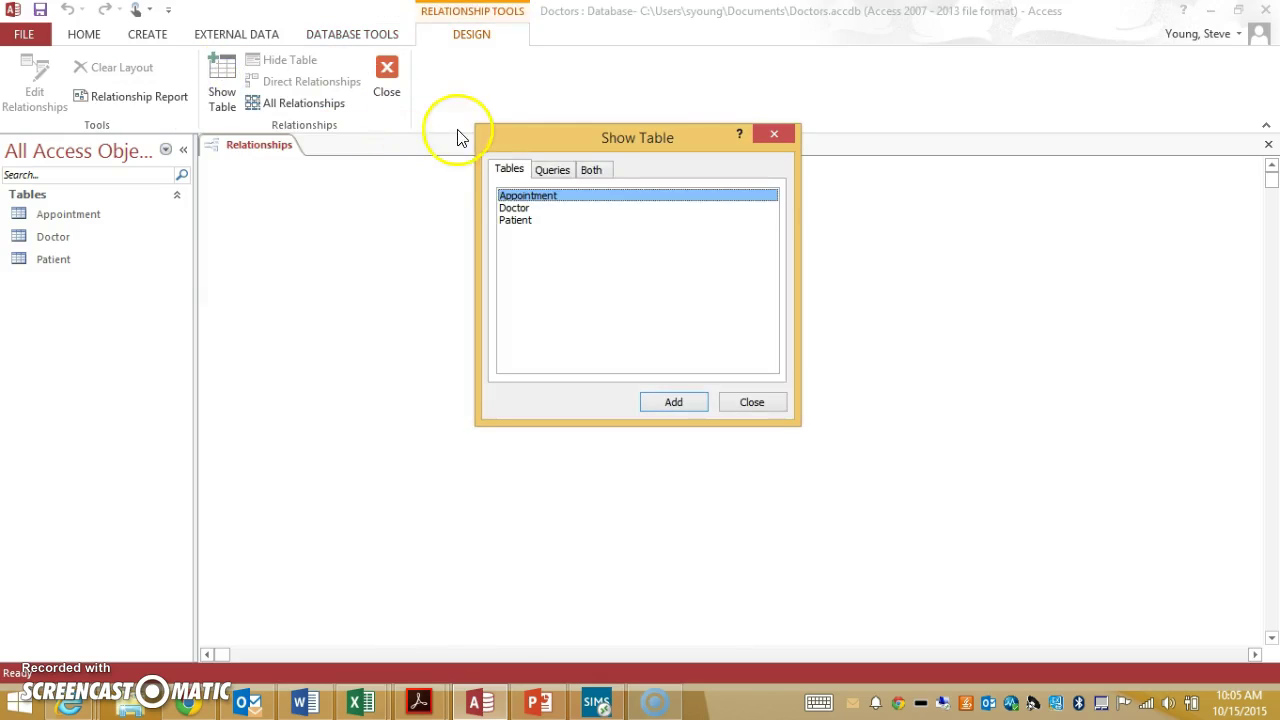
pyautogui.keyDown('shift'); pyautogui.click(530, 222); pyautogui.keyUp('shift')
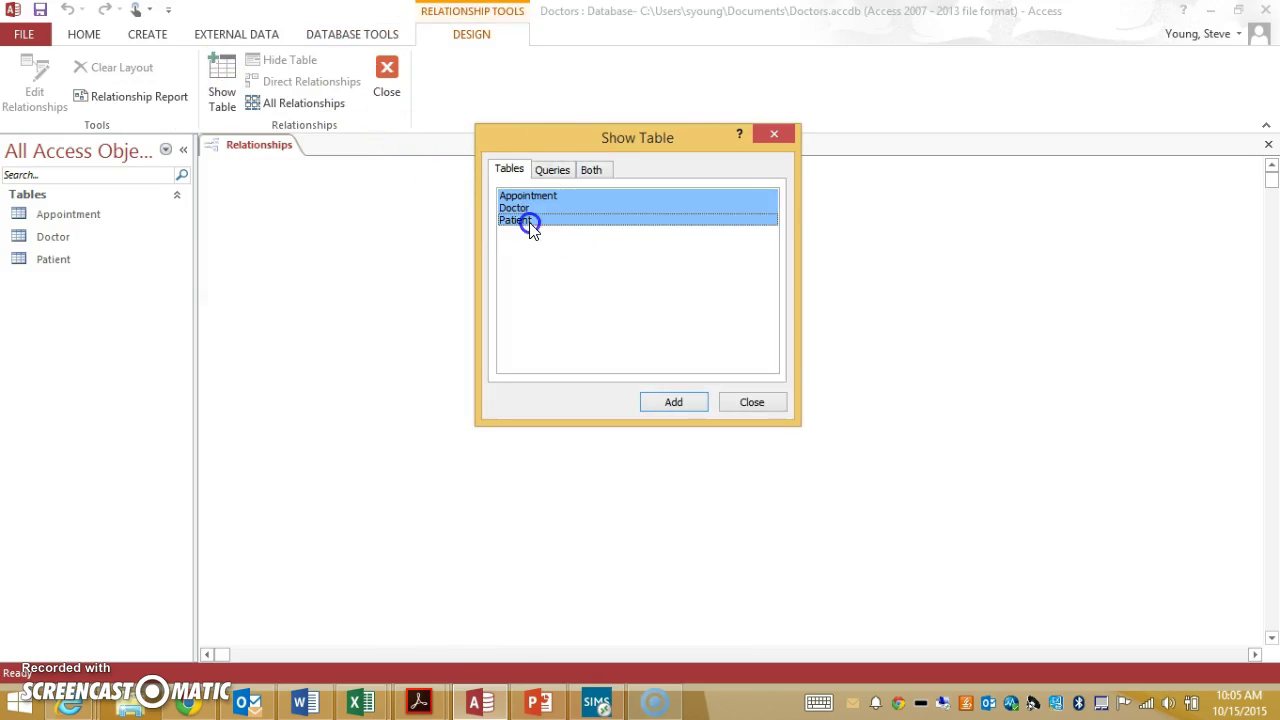
pyautogui.click(680, 400)
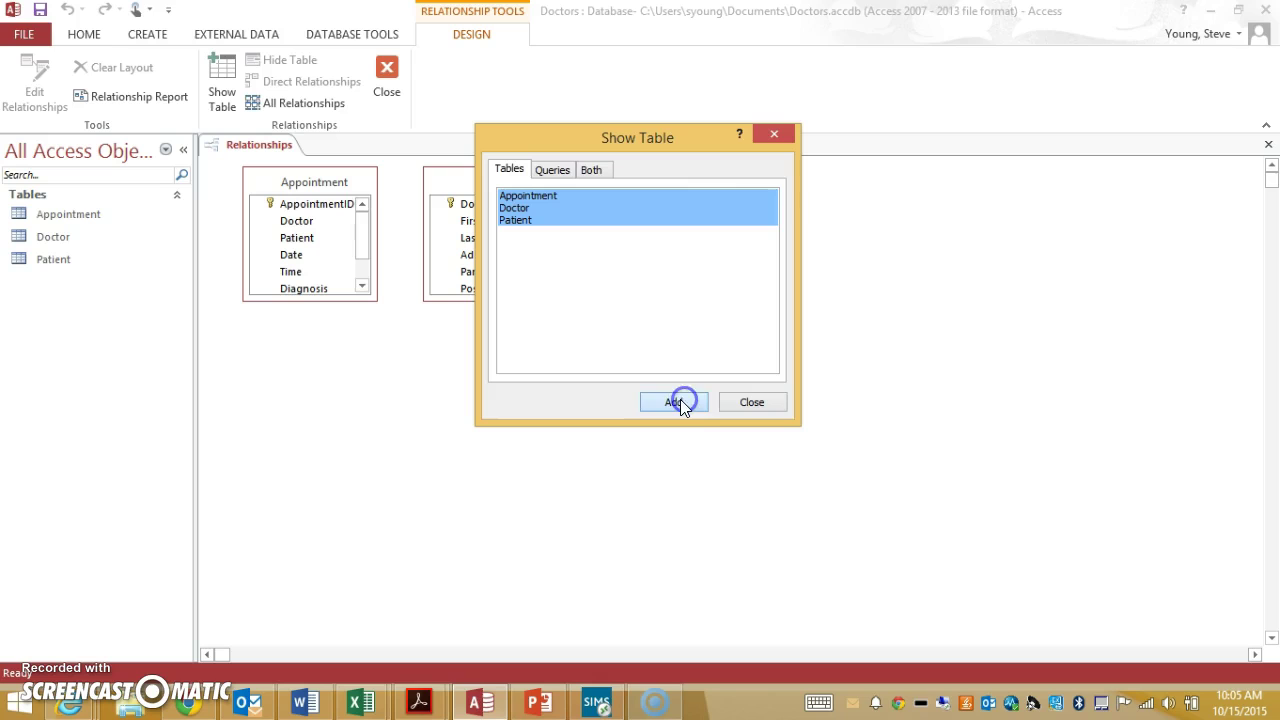
pyautogui.click(751, 404)
# Rearrange the relationship layout so the Appointment table sits between the Patient and Doctor tables.
pyautogui.moveTo(499, 183); pyautogui.dragTo(929, 183)
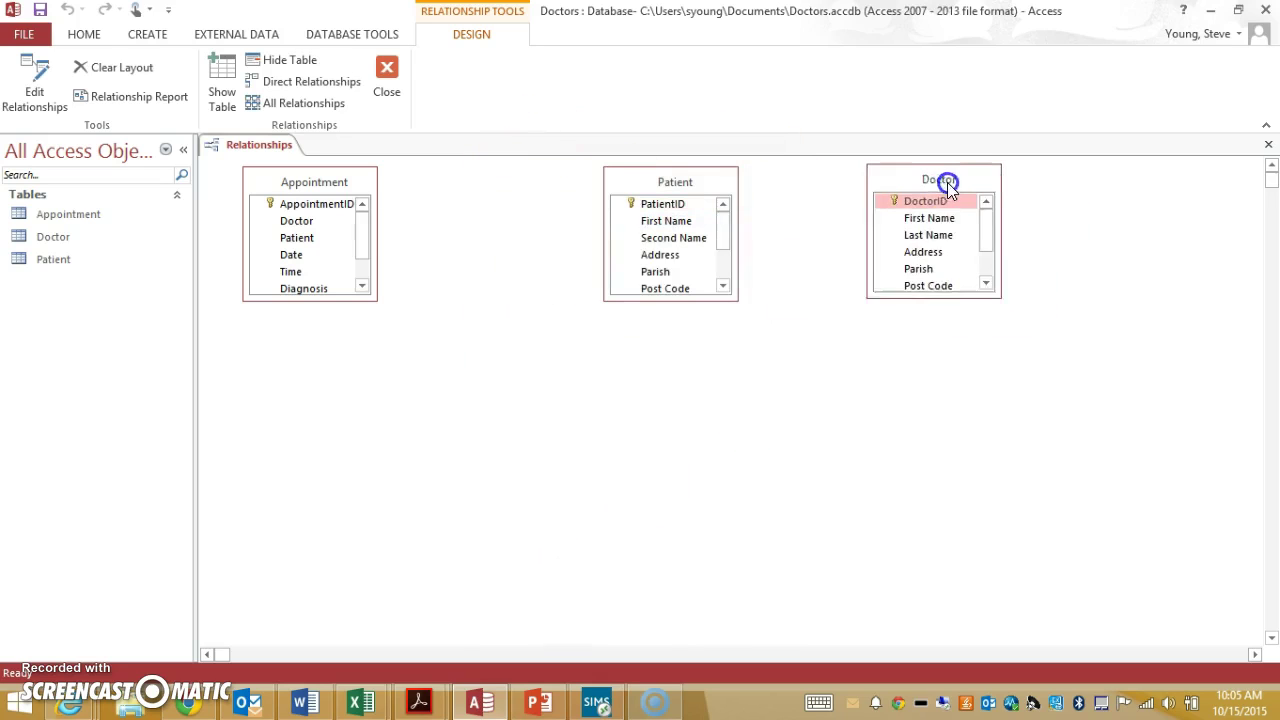
pyautogui.moveTo(323, 181); pyautogui.dragTo(526, 180)
pyautogui.moveTo(630, 180); pyautogui.dragTo(251, 183)
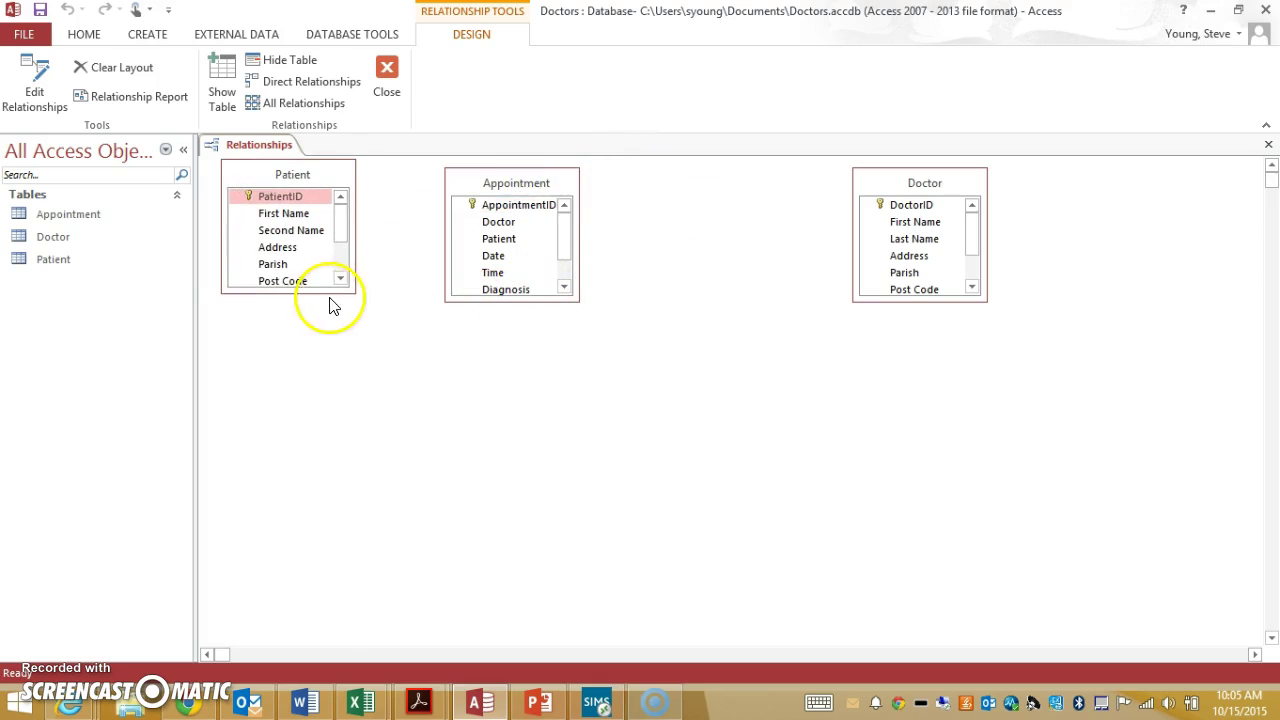
# Enlarge the Patient, Appointment and Doctor table boxes to show all their fields, and move Doctor closer to Appointment.
pyautogui.moveTo(323, 291); pyautogui.dragTo(356, 368)
pyautogui.click(500, 293)
pyautogui.moveTo(506, 300); pyautogui.dragTo(580, 343)
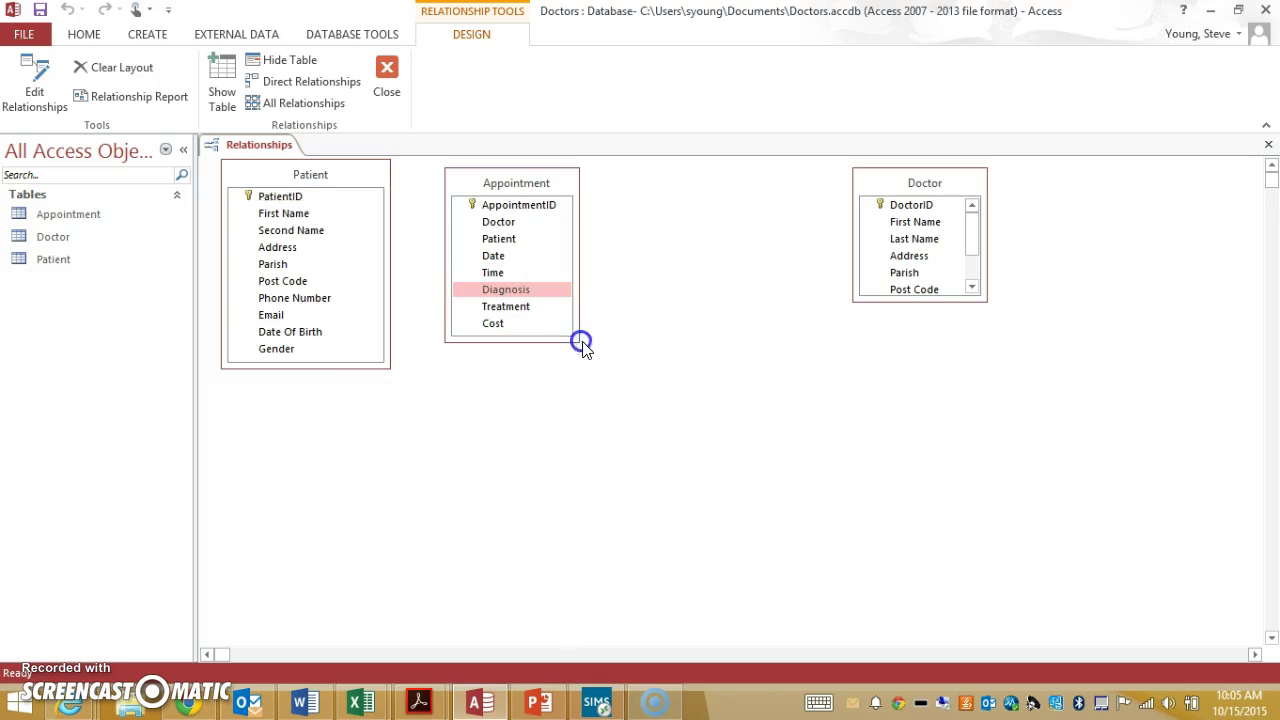
pyautogui.moveTo(937, 300); pyautogui.dragTo(974, 357)
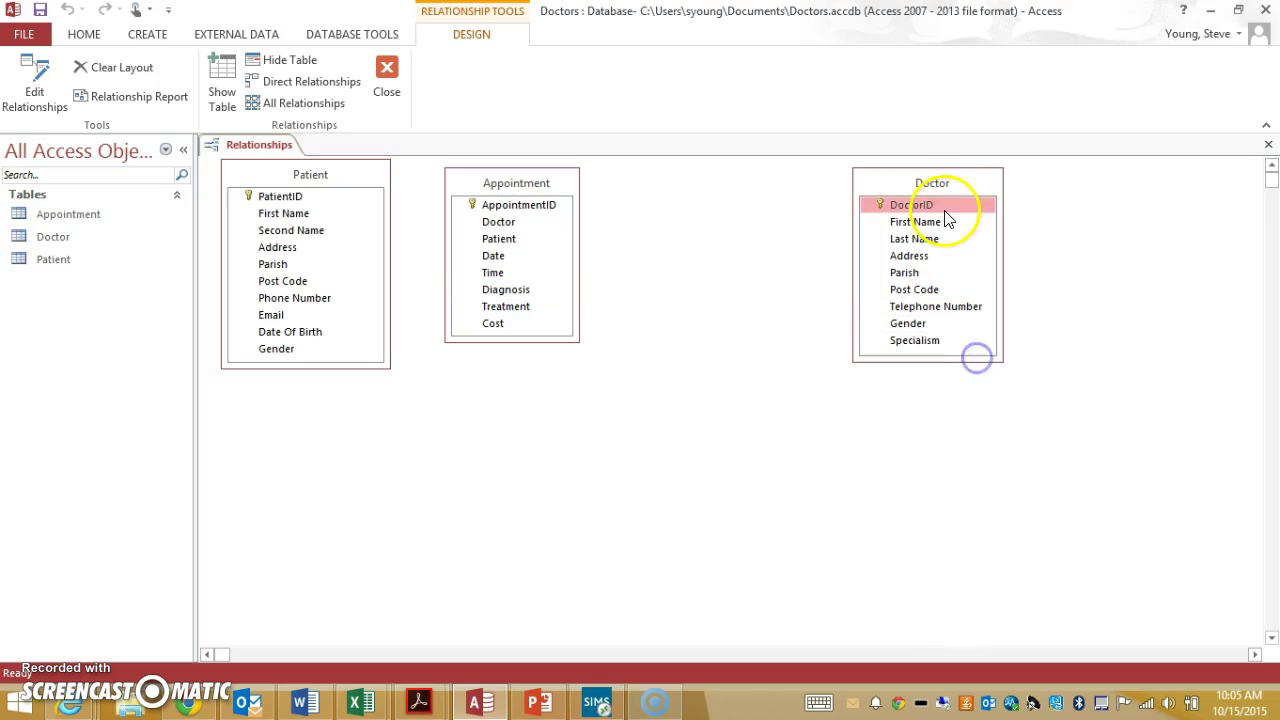
pyautogui.moveTo(923, 187); pyautogui.dragTo(761, 177)
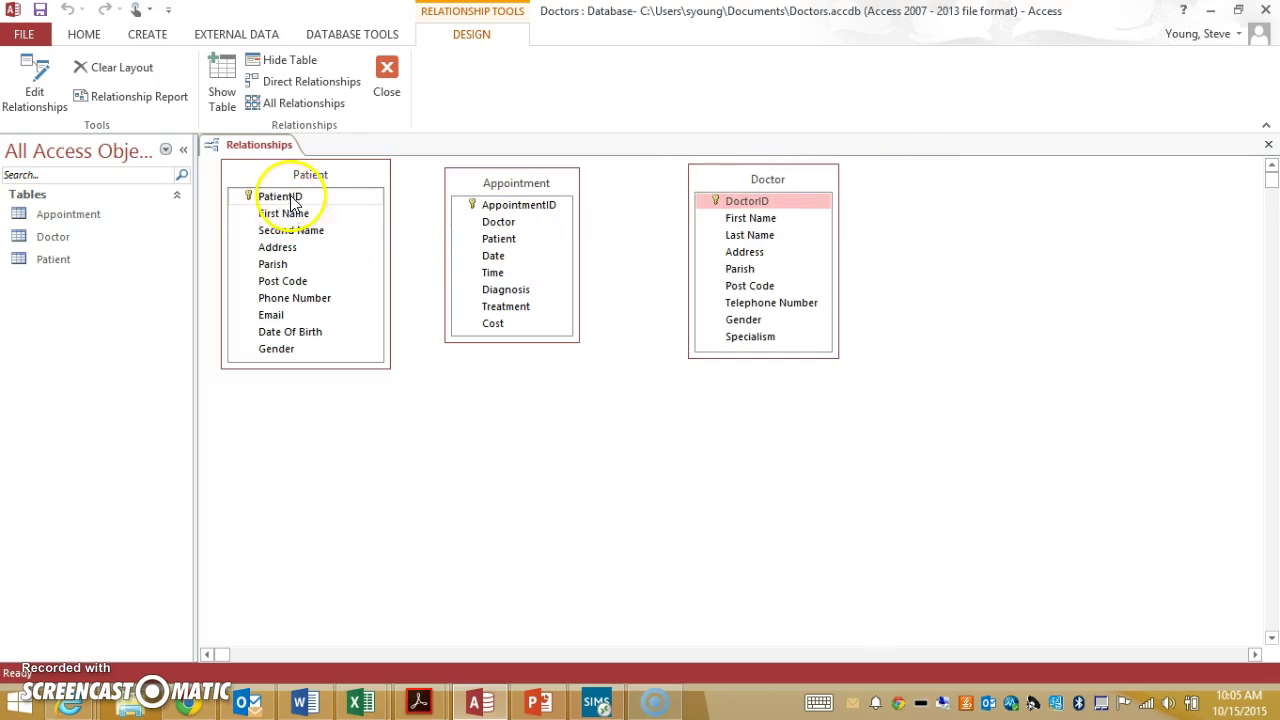
# Create a one-to-many relationship from PatientID in Patient to the Patient field in Appointment, enforcing referential integrity.
pyautogui.moveTo(280, 198); pyautogui.dragTo(530, 250)
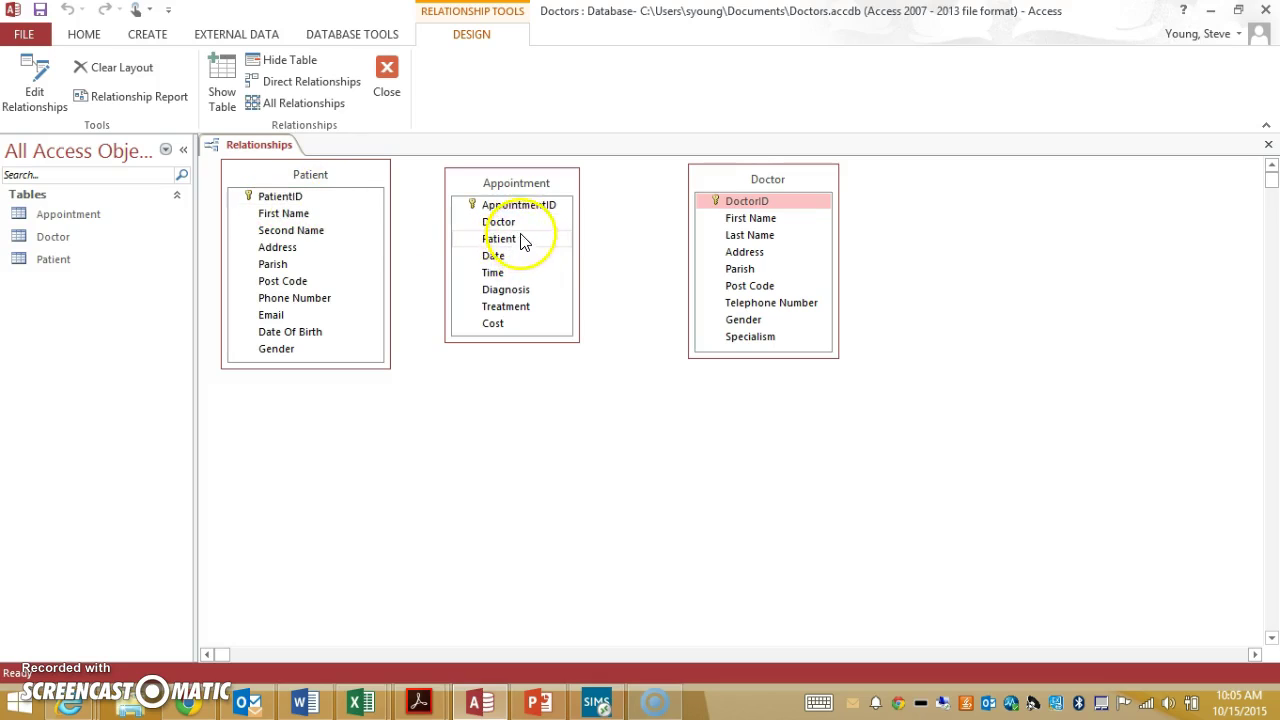
pyautogui.moveTo(295, 198); pyautogui.dragTo(494, 245)
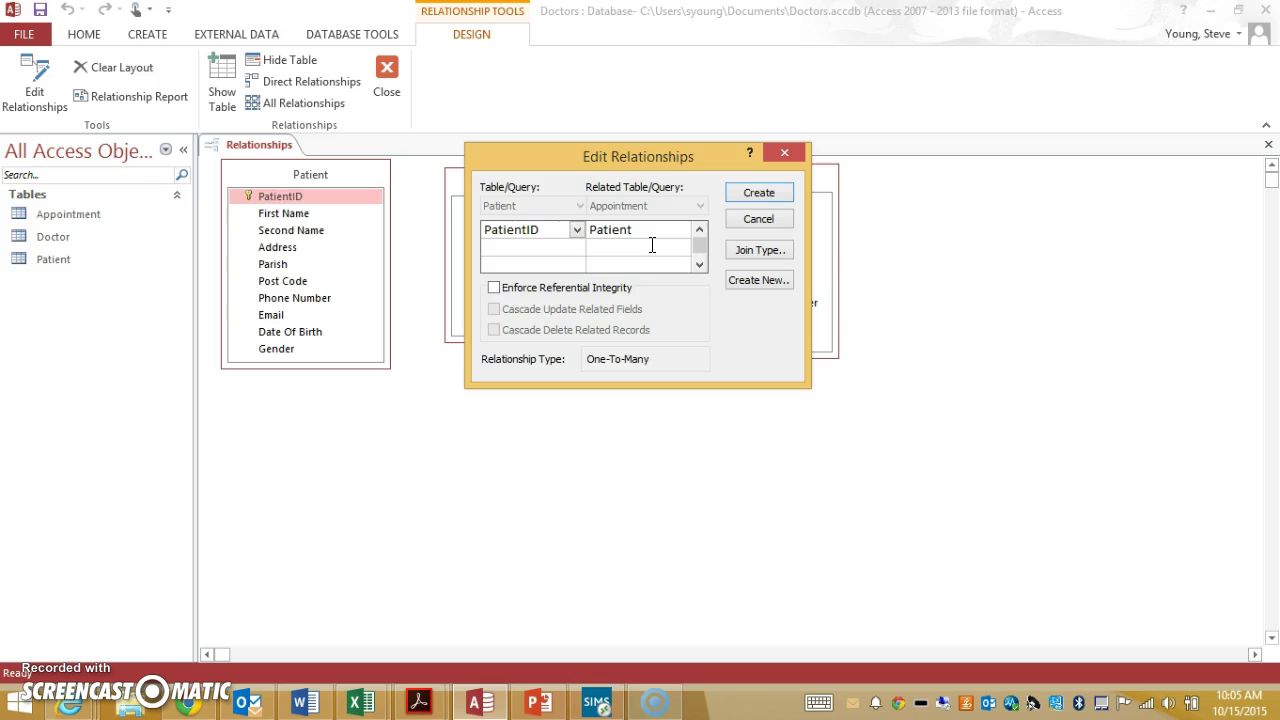
pyautogui.click(496, 288)
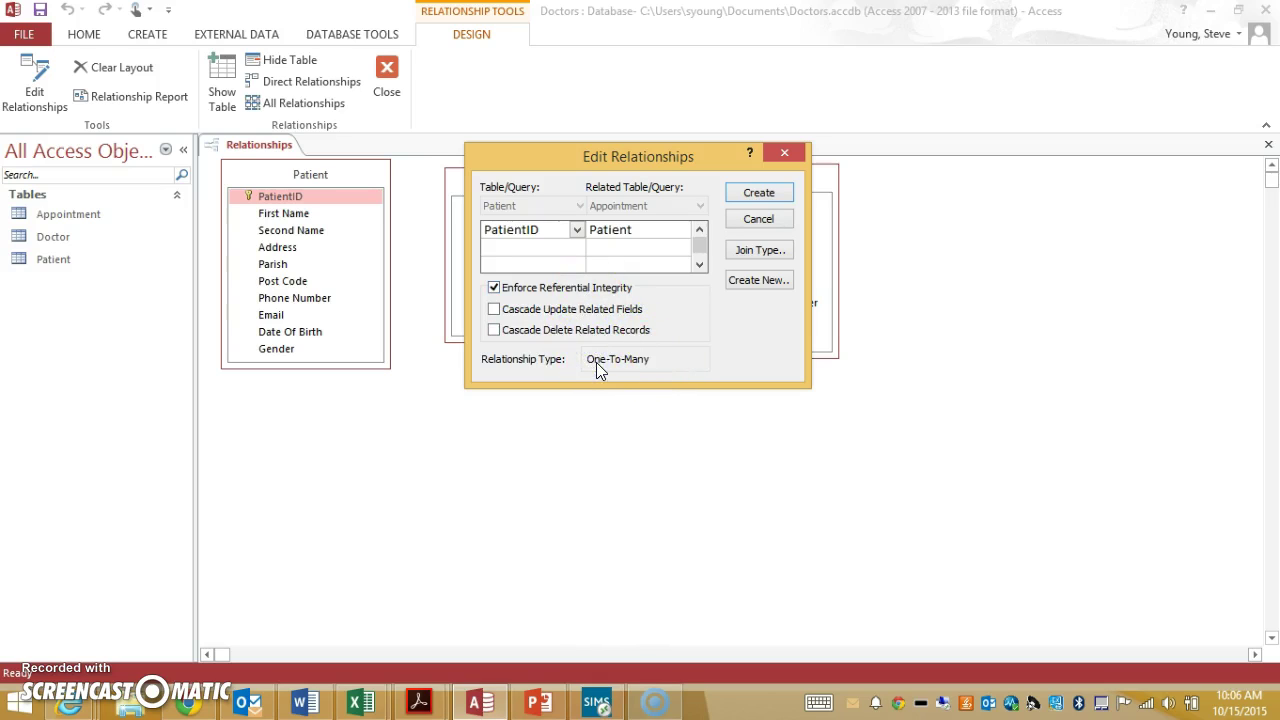
pyautogui.moveTo(621, 158); pyautogui.dragTo(633, 231)
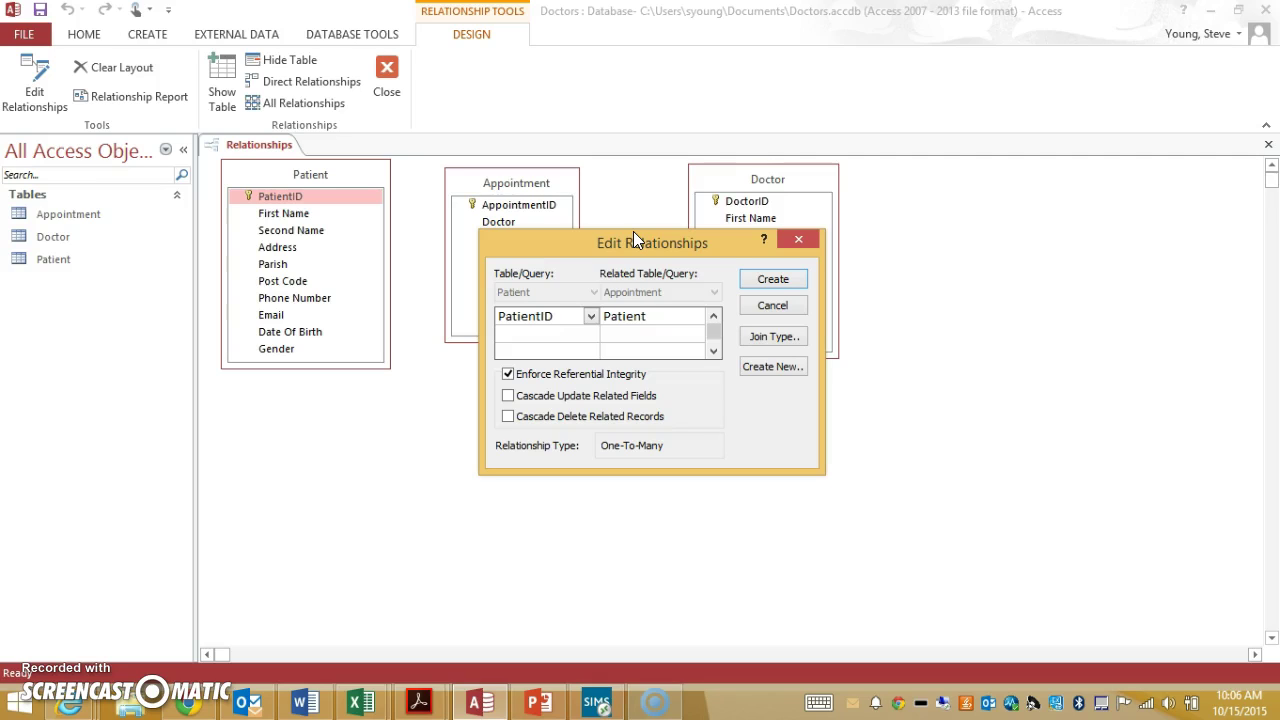
pyautogui.click(777, 282)
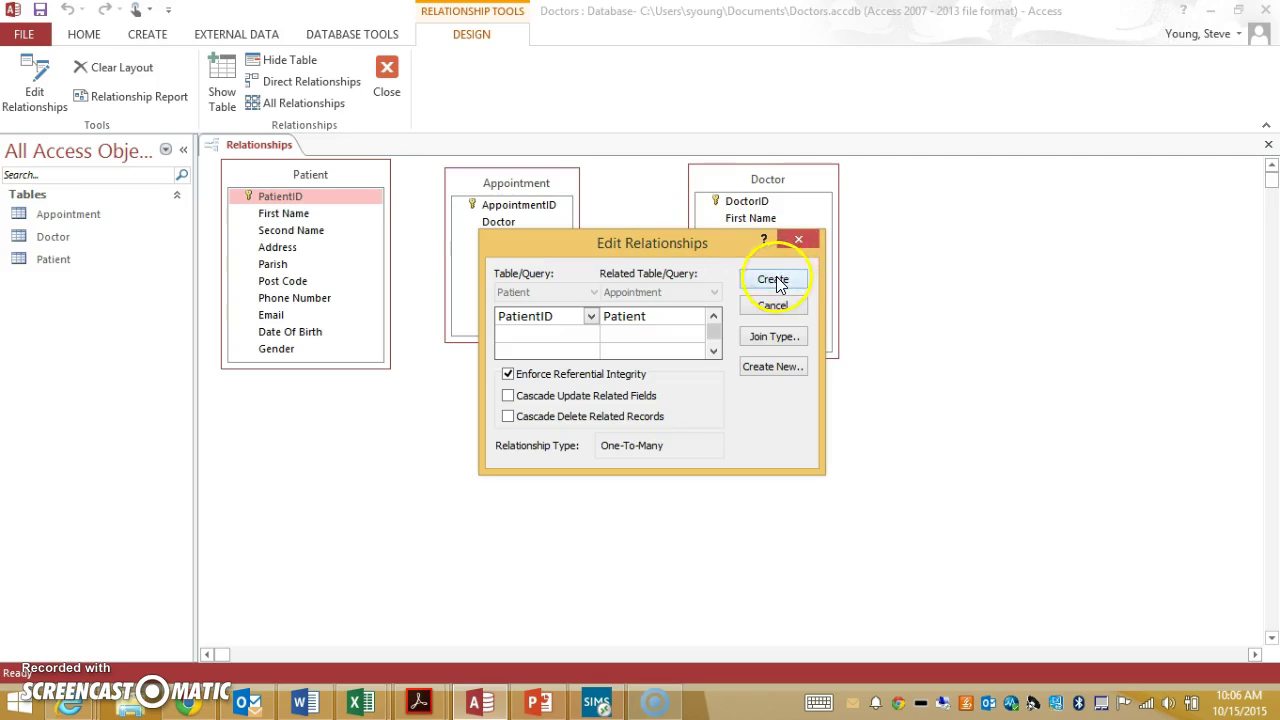
# Create a one-to-many relationship from DoctorID in Doctor to the Doctor field in Appointment, enforcing referential integrity.
pyautogui.click(740, 201)
pyautogui.moveTo(740, 205); pyautogui.dragTo(508, 224)
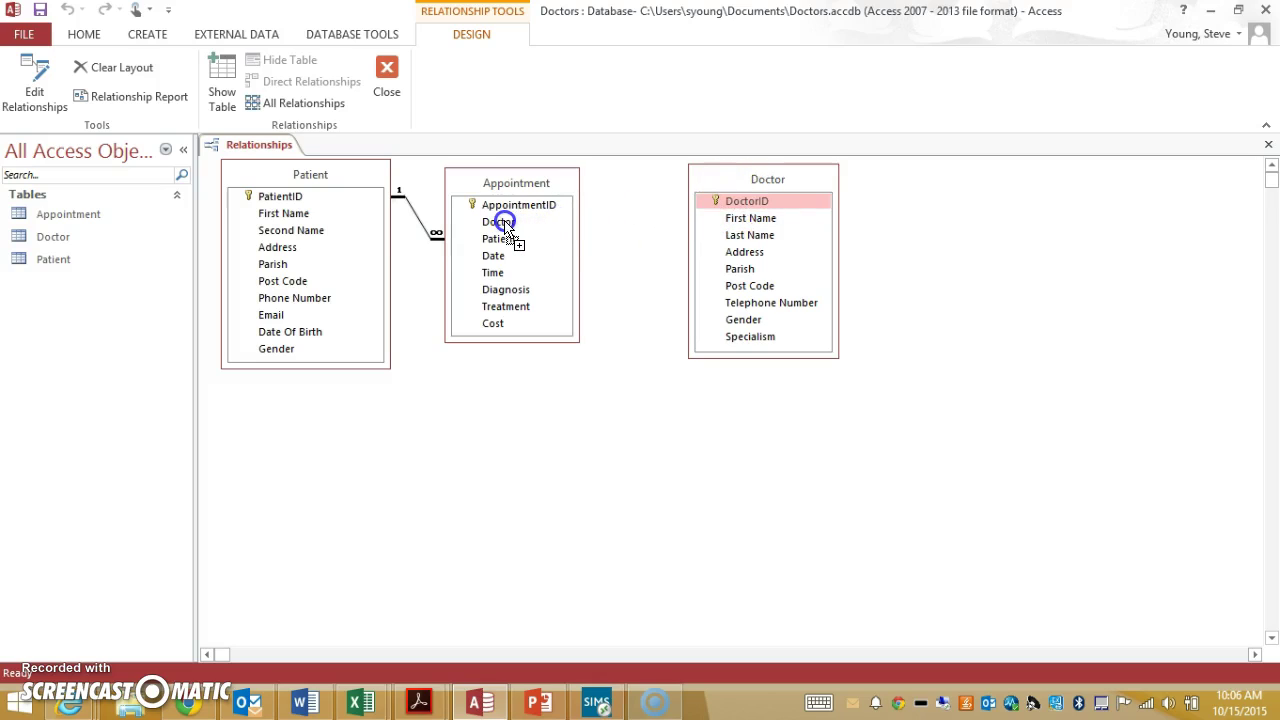
pyautogui.moveTo(503, 222); pyautogui.dragTo(503, 222)
pyautogui.click(543, 288)
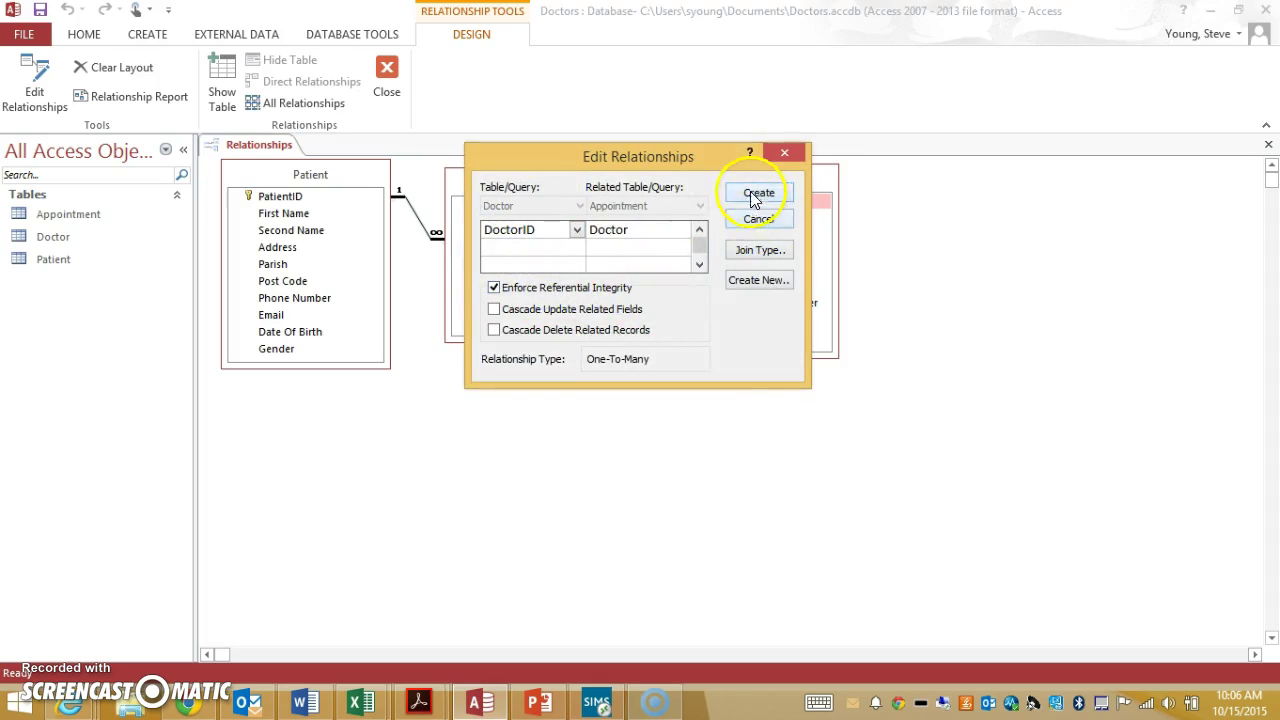
pyautogui.moveTo(633, 158); pyautogui.dragTo(668, 262)
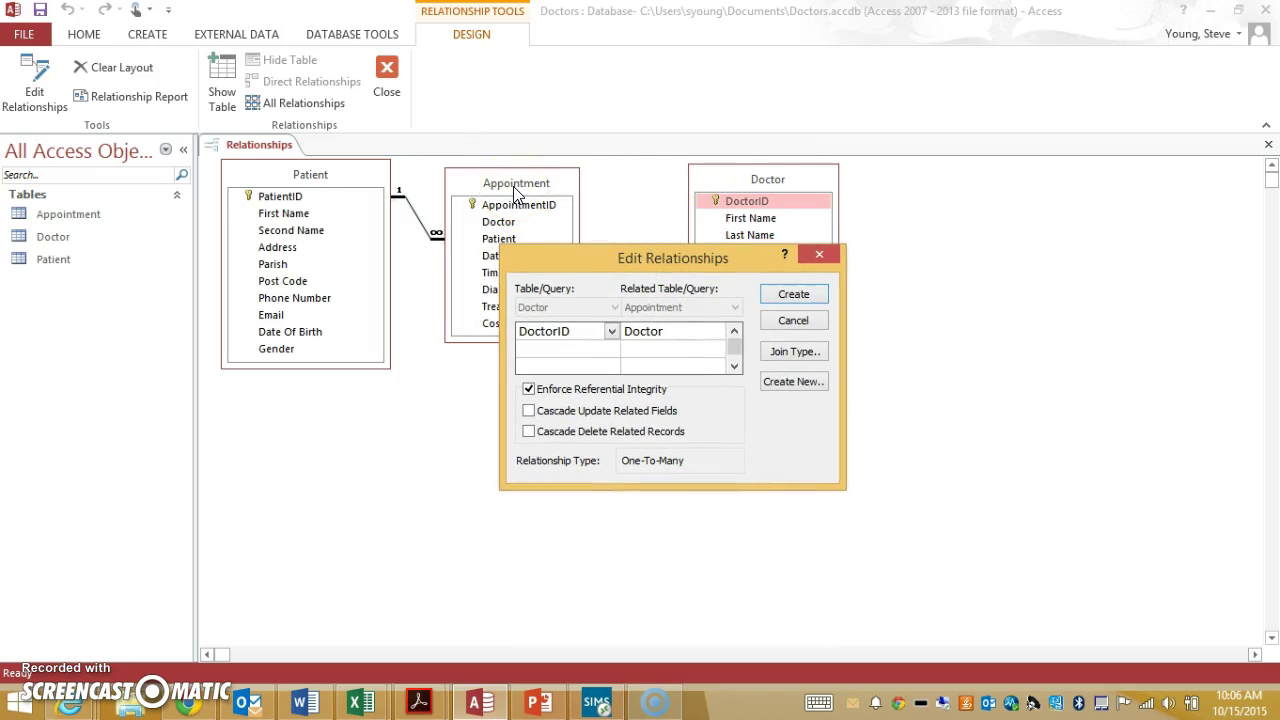
pyautogui.click(812, 295)
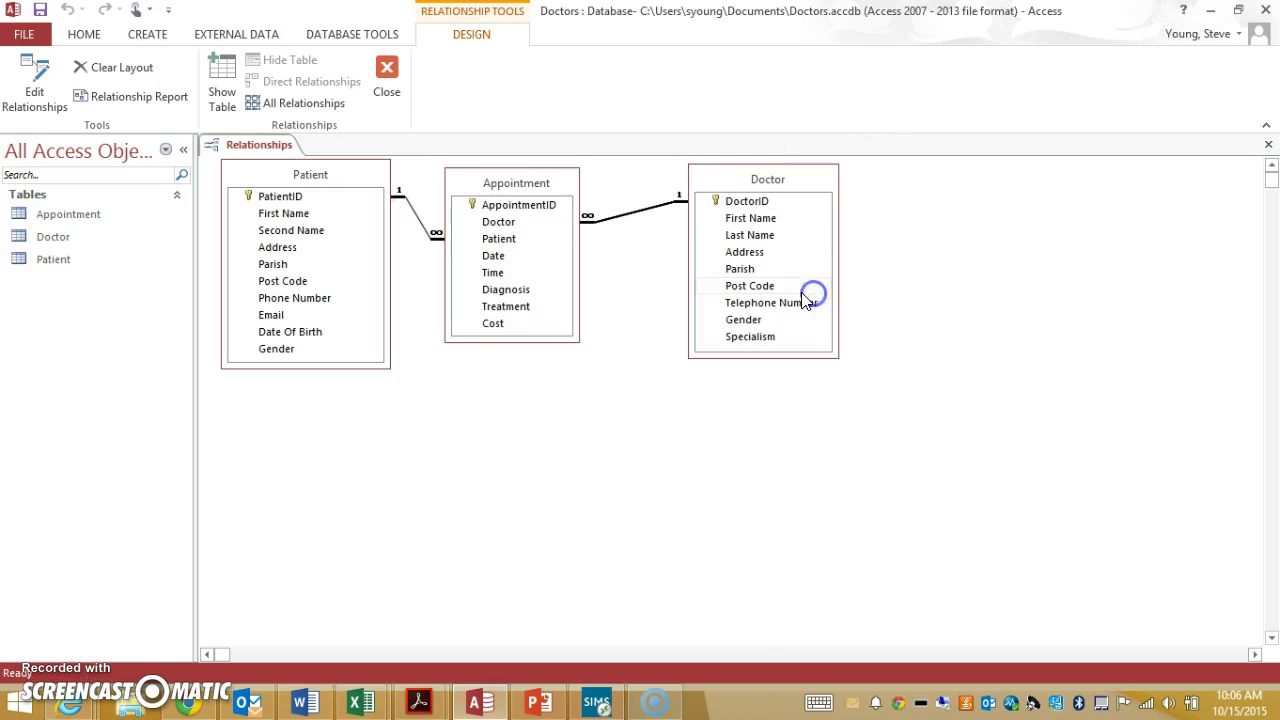
# Close the relationships layout with its changes saved, and select the Appointment table.
pyautogui.click(394, 66)
pyautogui.click(572, 403)
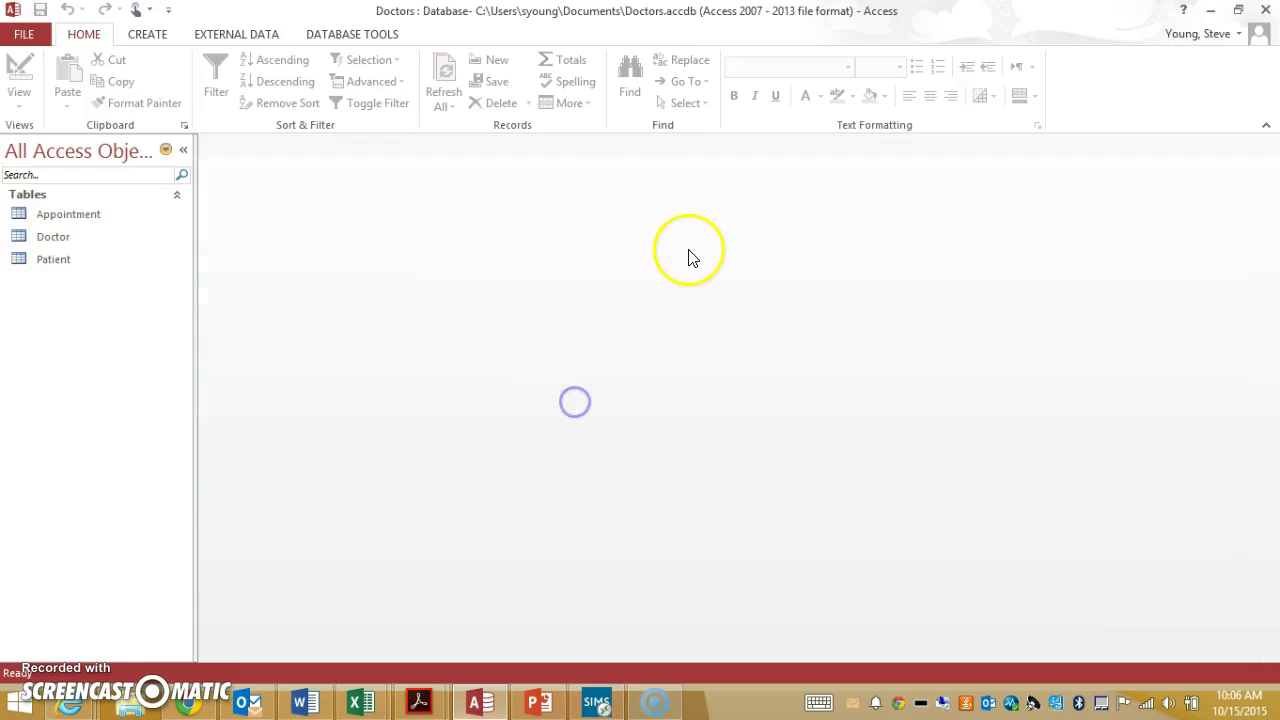
pyautogui.click(98, 215)
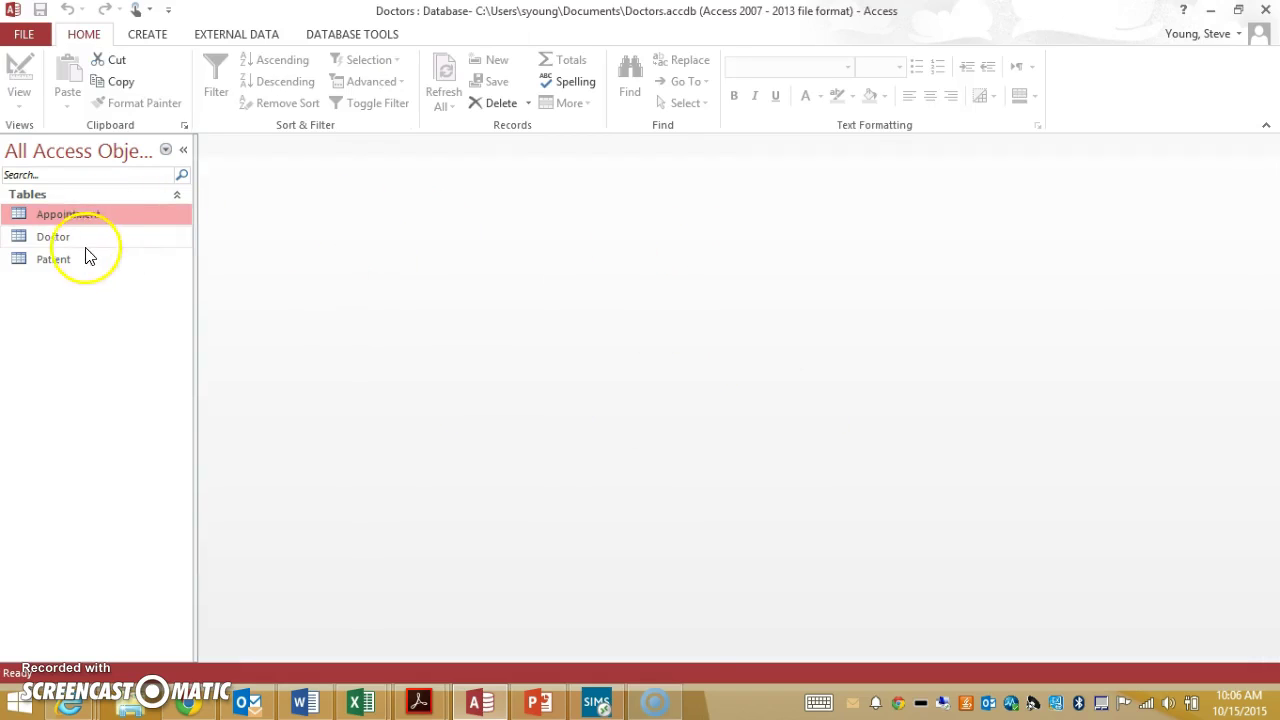